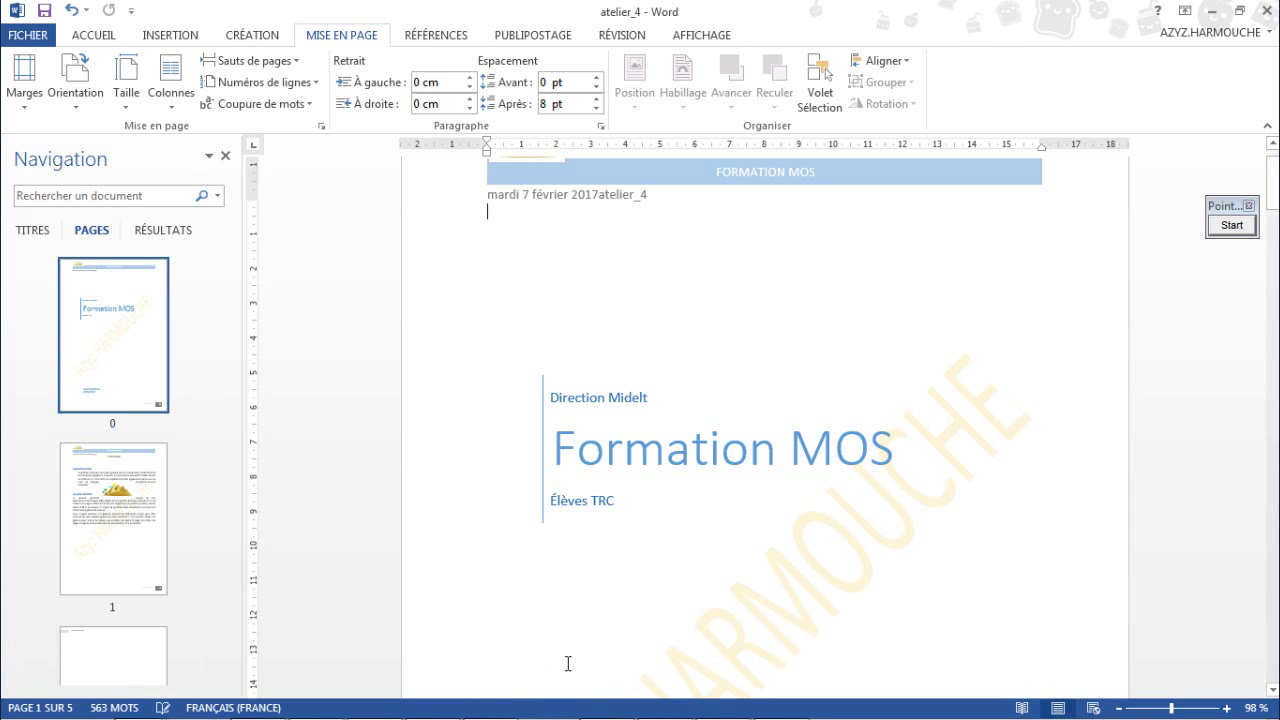
Bring up the 'Marges de reliure' binding-margins diagram from the taskbar
mouse_move(590, 715)
left_click(665, 701)
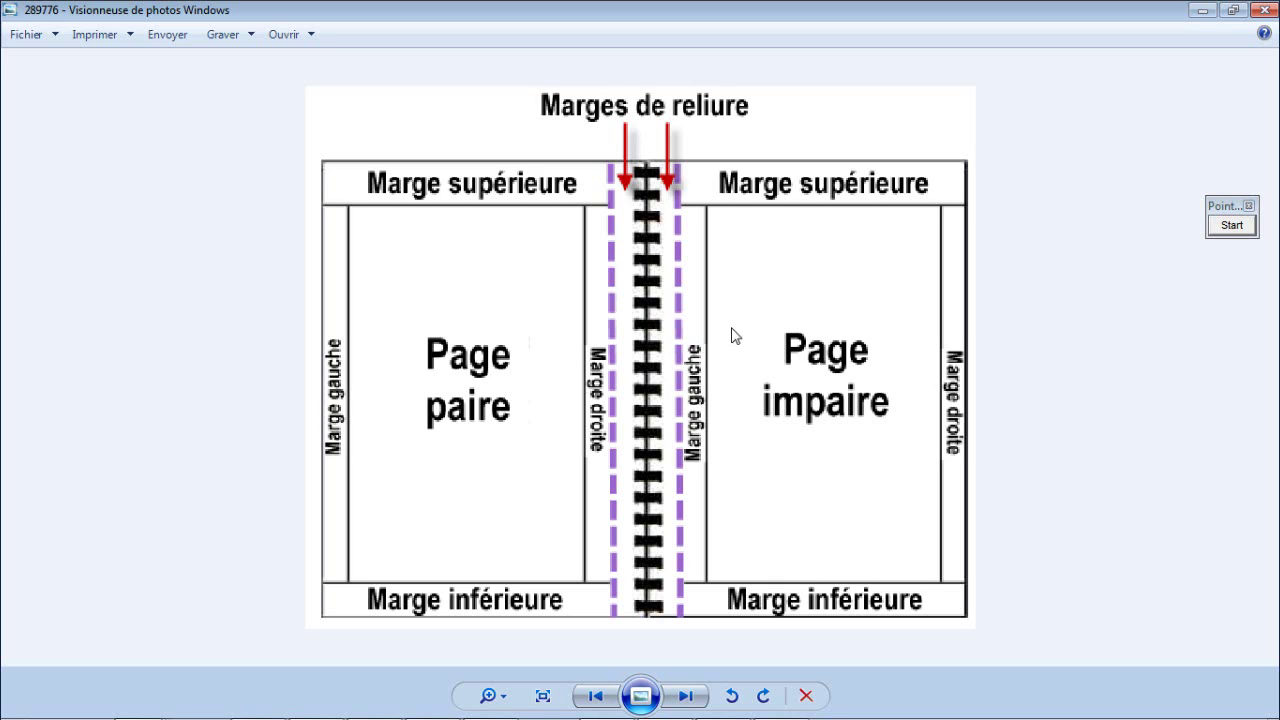
Close the diagram, then choose Marges personnalisées from Word's Marges presets
left_click(1264, 9)
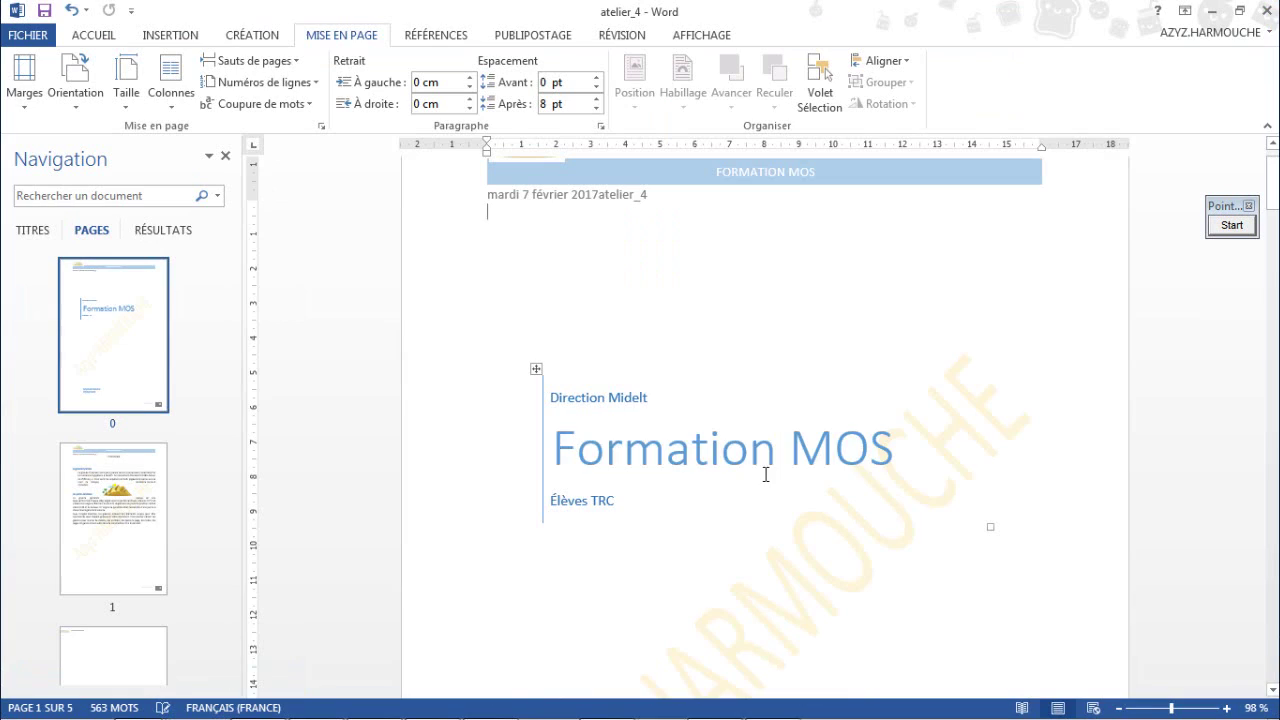
left_click(579, 348)
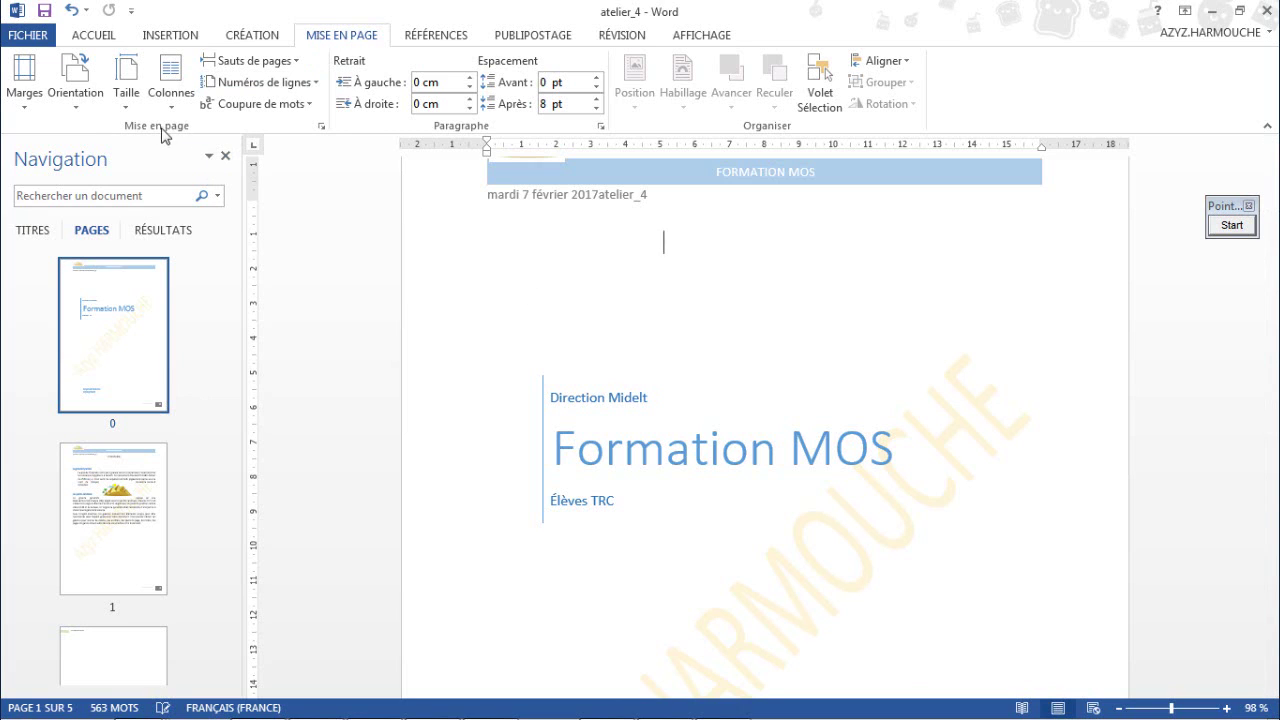
left_click(24, 100)
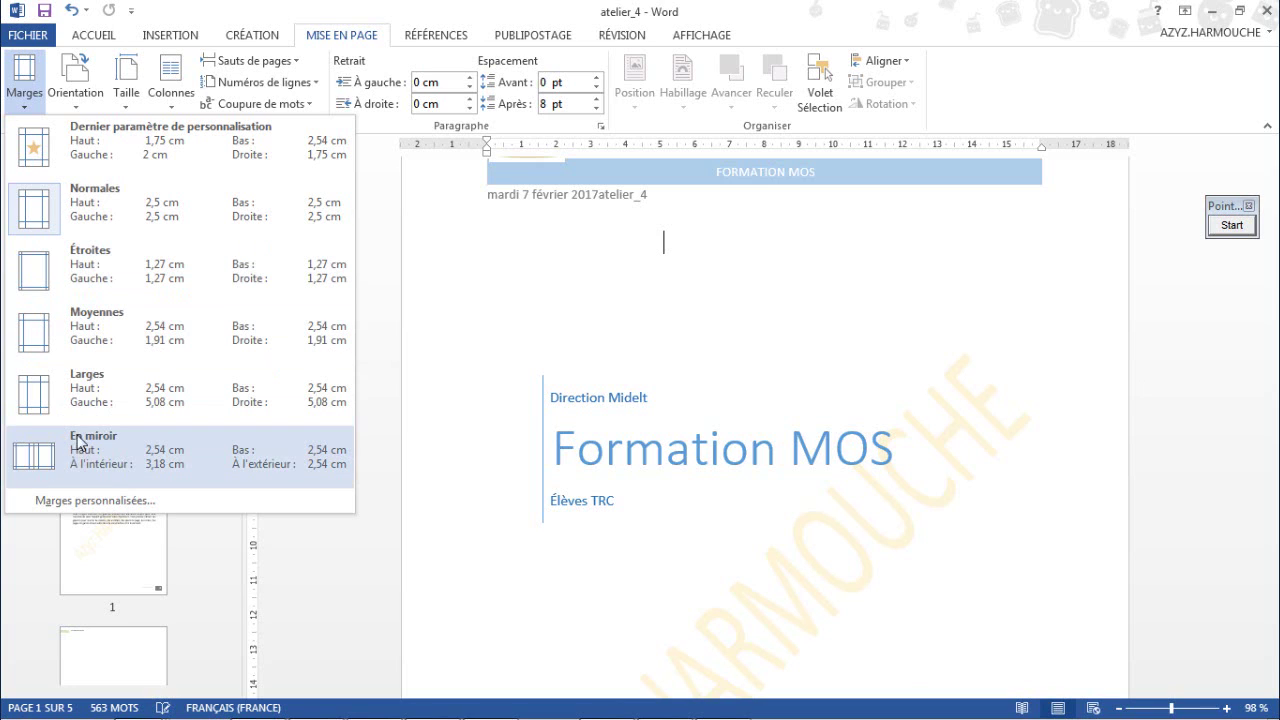
left_click(83, 502)
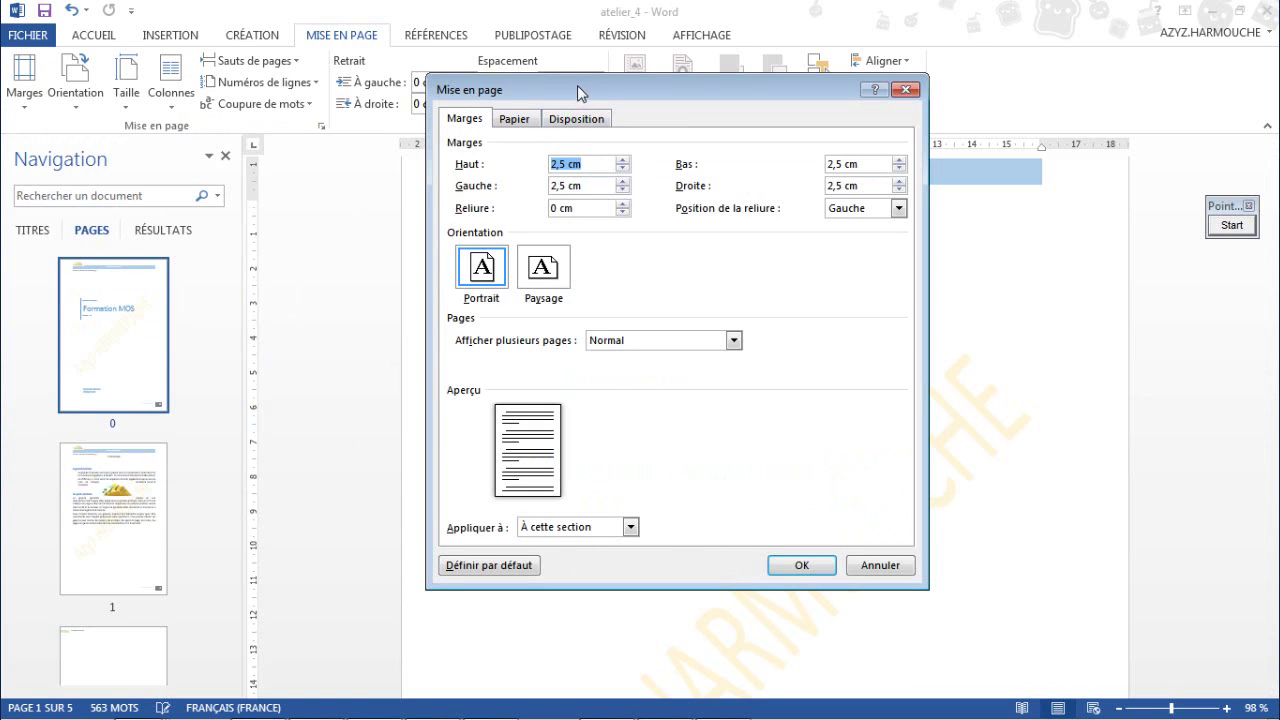
Reposition the Mise en page dialog on screen
left_click_drag(577, 86, 524, 89)
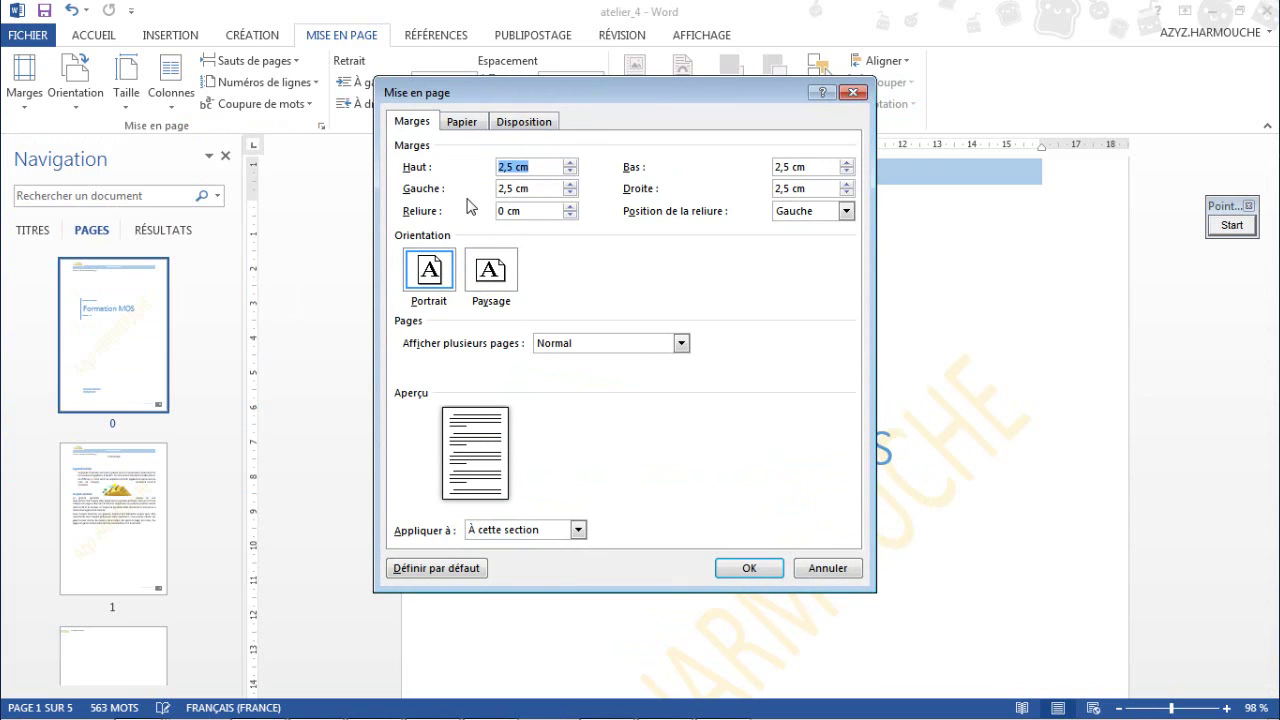
left_click_drag(508, 99, 475, 94)
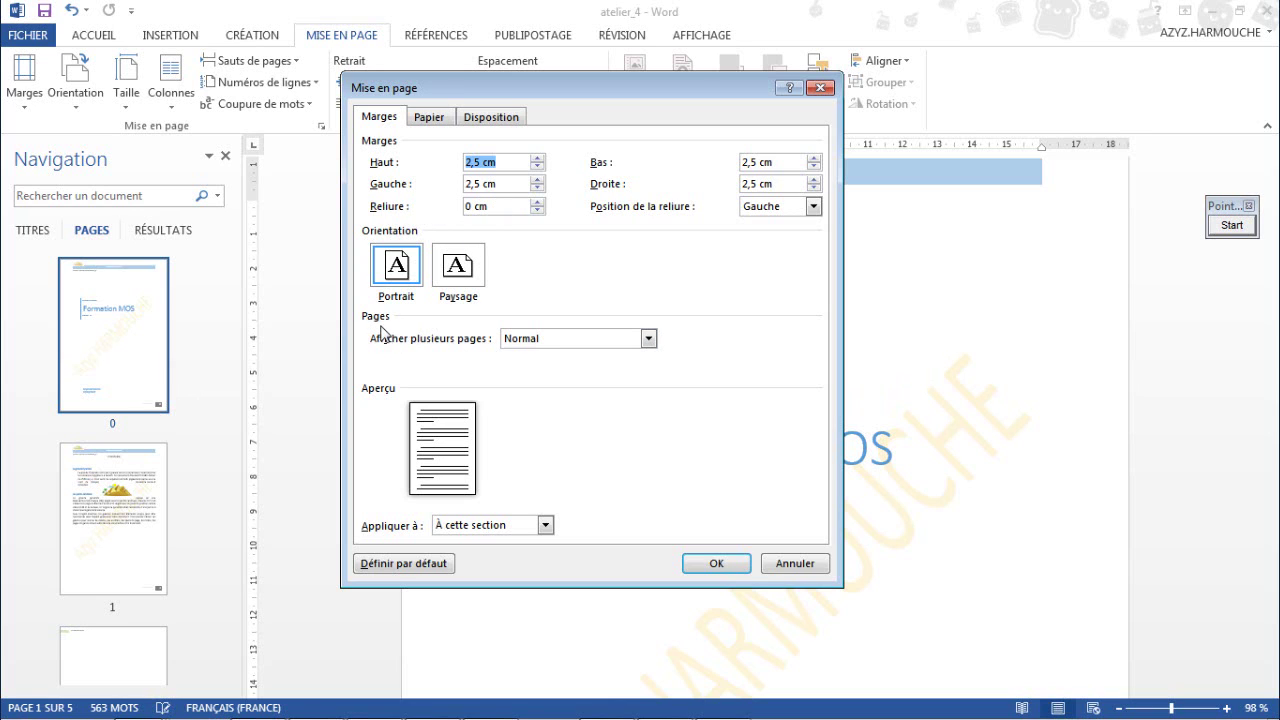
Choose Pages en vis-à-vis and step the Reliure gutter up from 0 to 2 cm
left_click(524, 341)
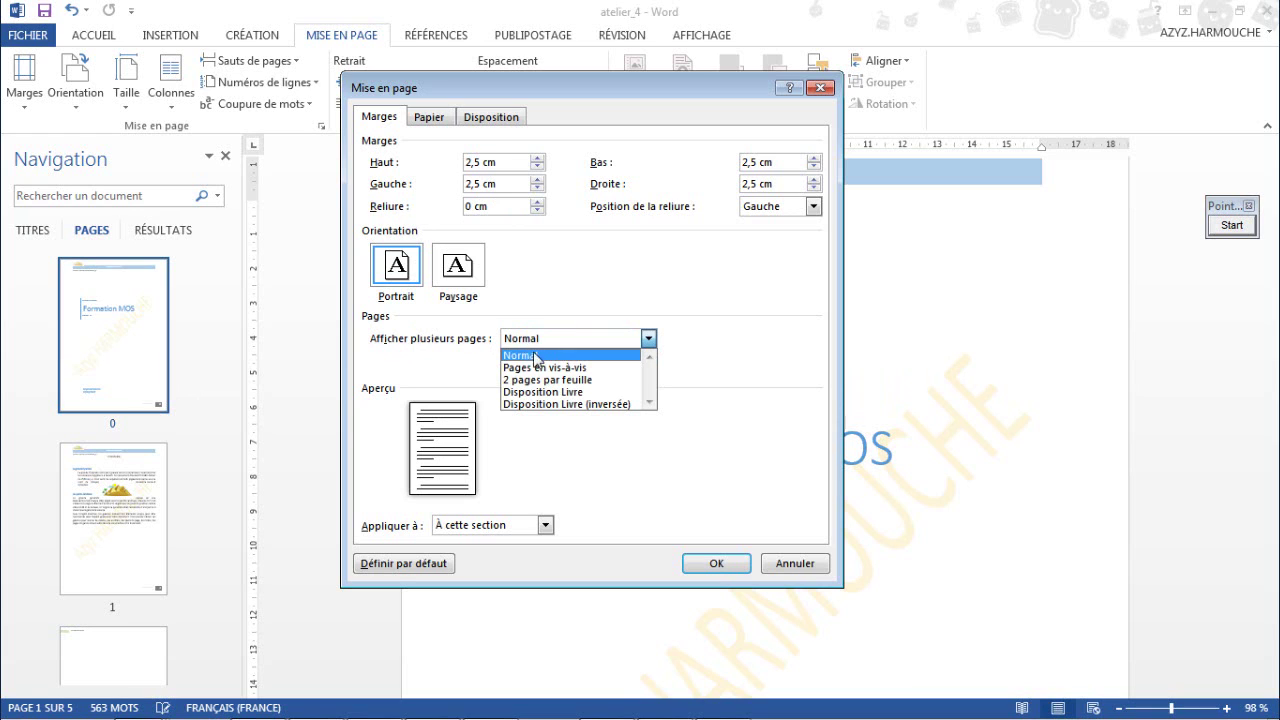
left_click(568, 373)
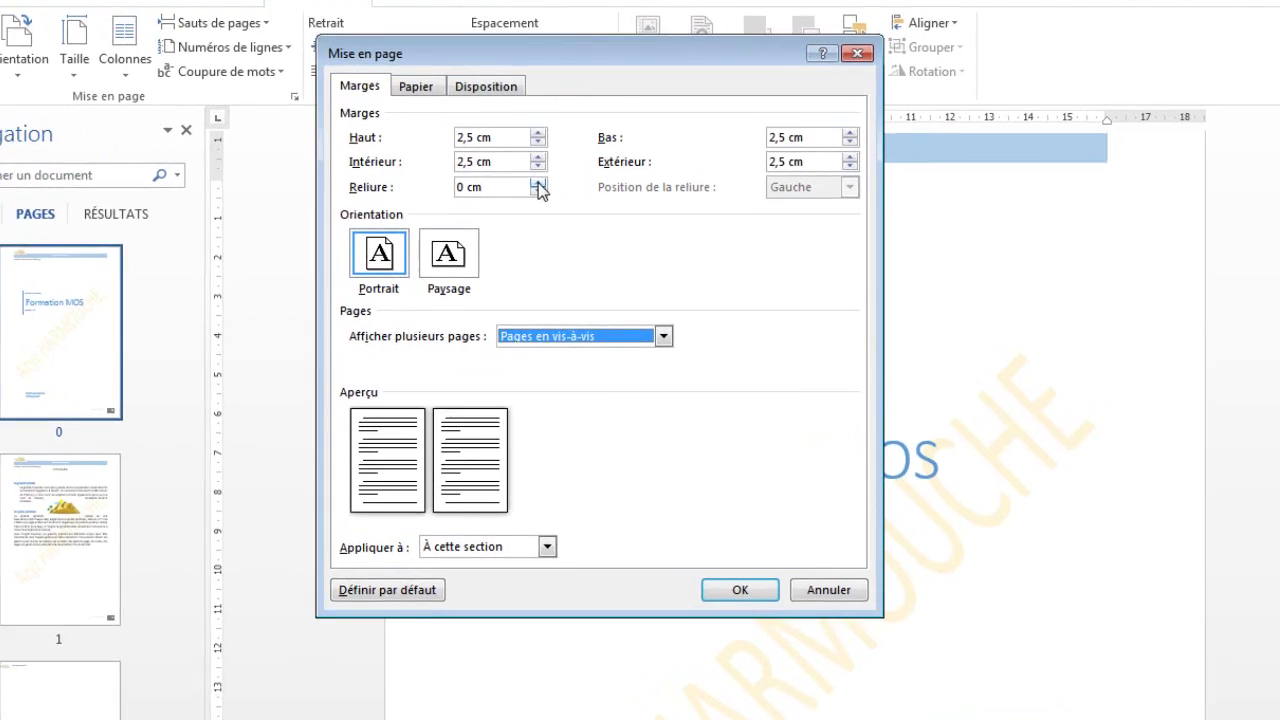
left_click(538, 202)
left_click(538, 202)
left_click(538, 202)
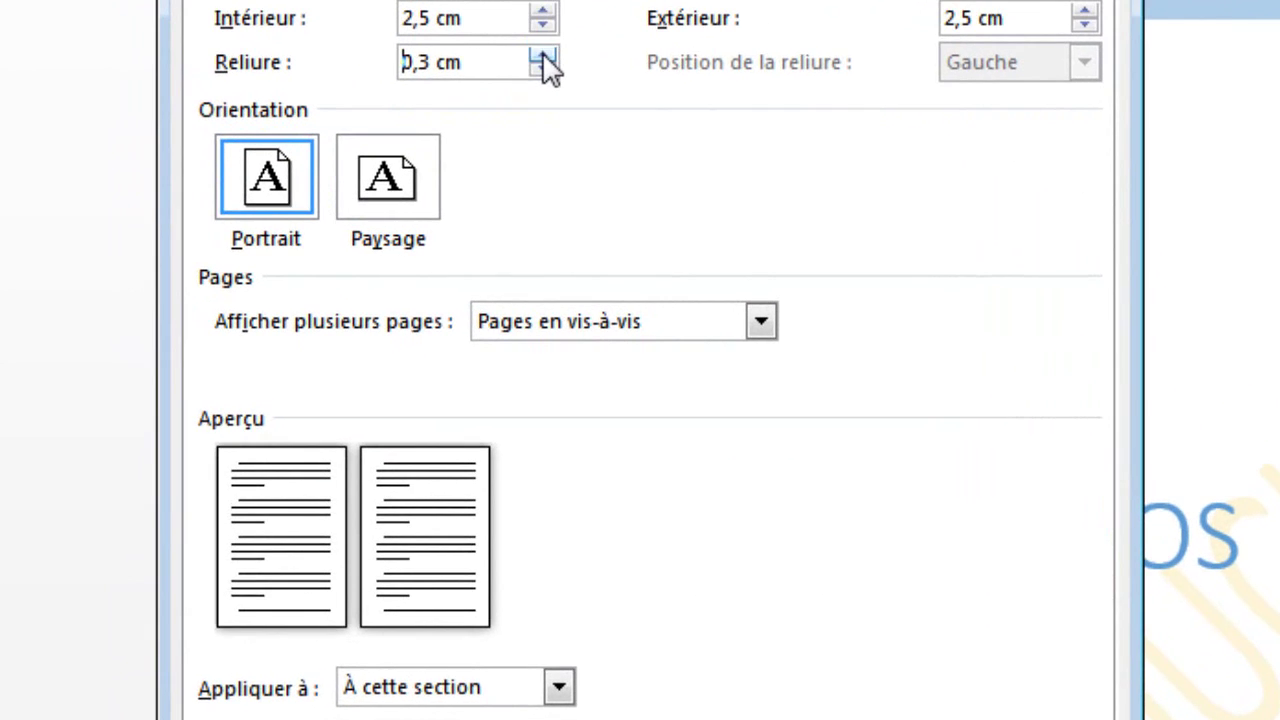
double_click(542, 57)
triple_click(542, 57)
double_click(542, 57)
left_click(542, 57)
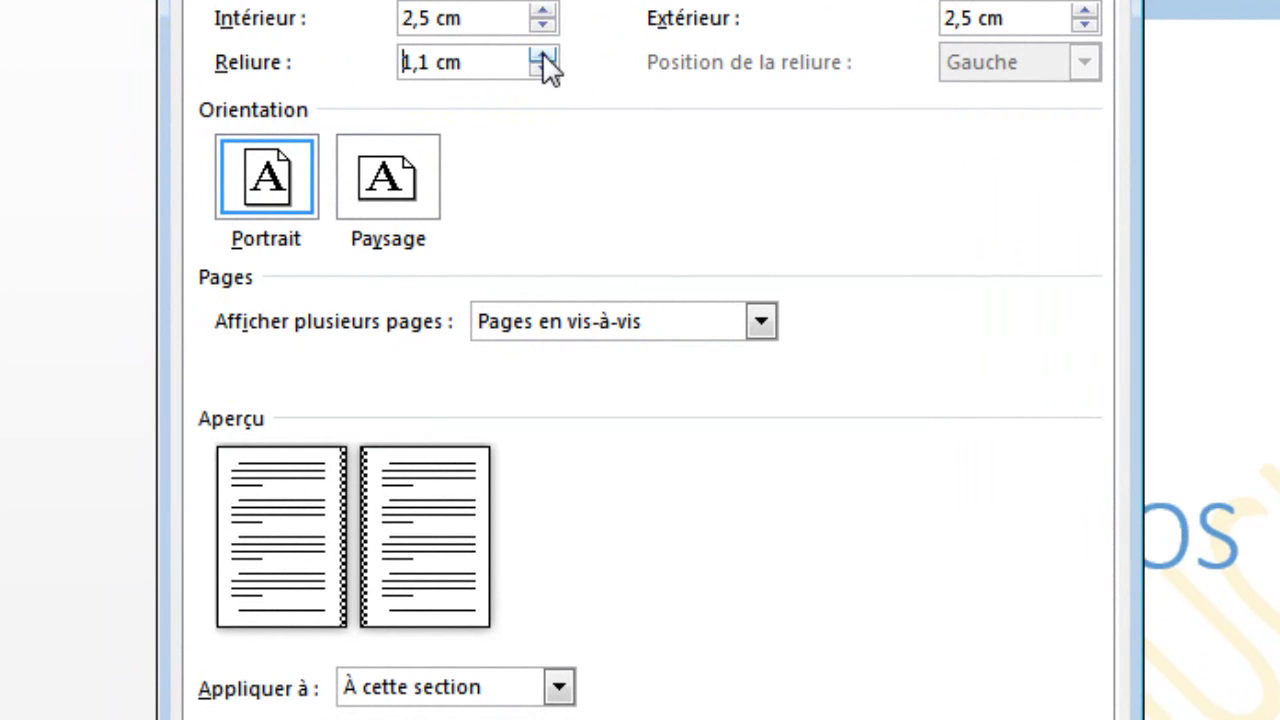
double_click(542, 57)
double_click(542, 57)
double_click(542, 57)
double_click(542, 57)
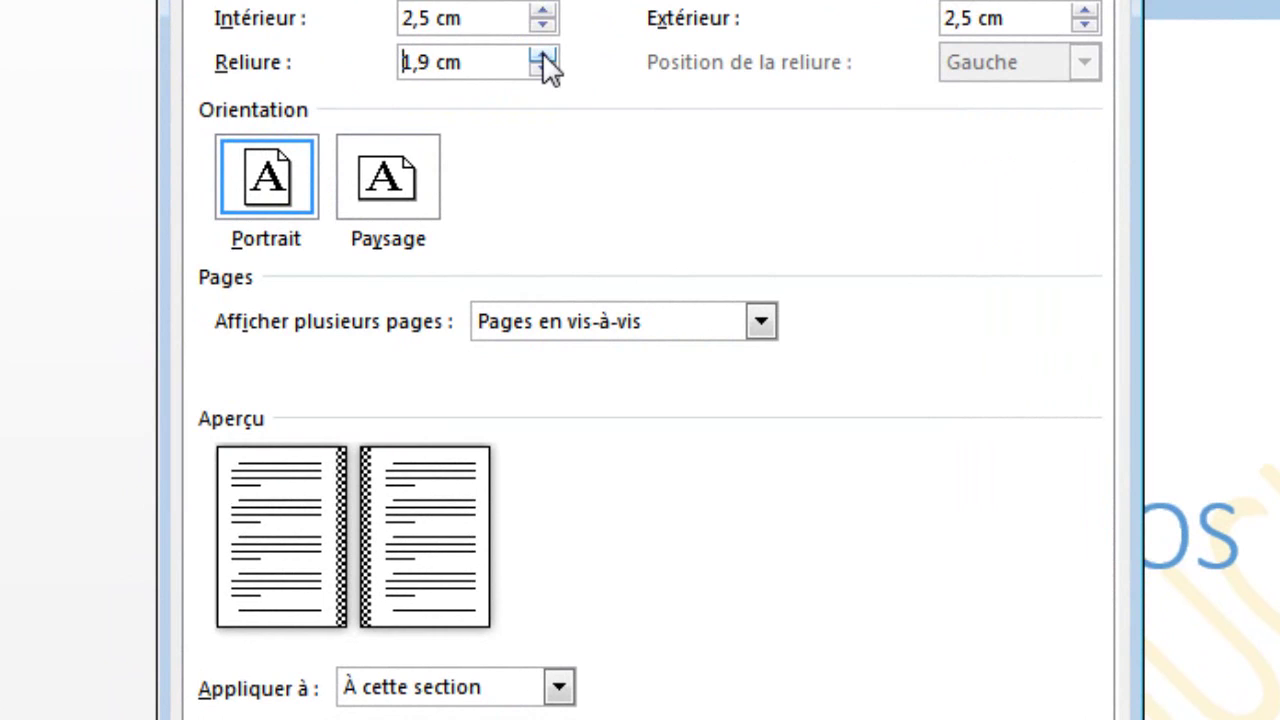
left_click(542, 57)
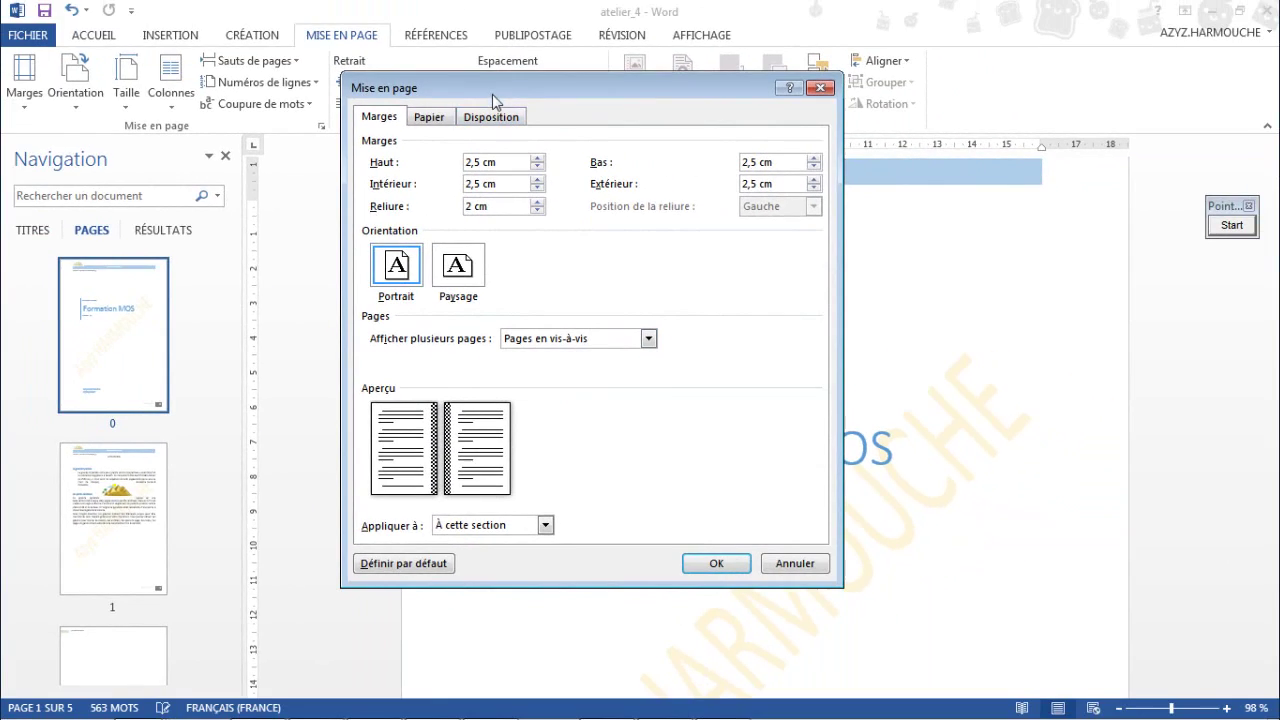
left_click_drag(491, 96, 508, 79)
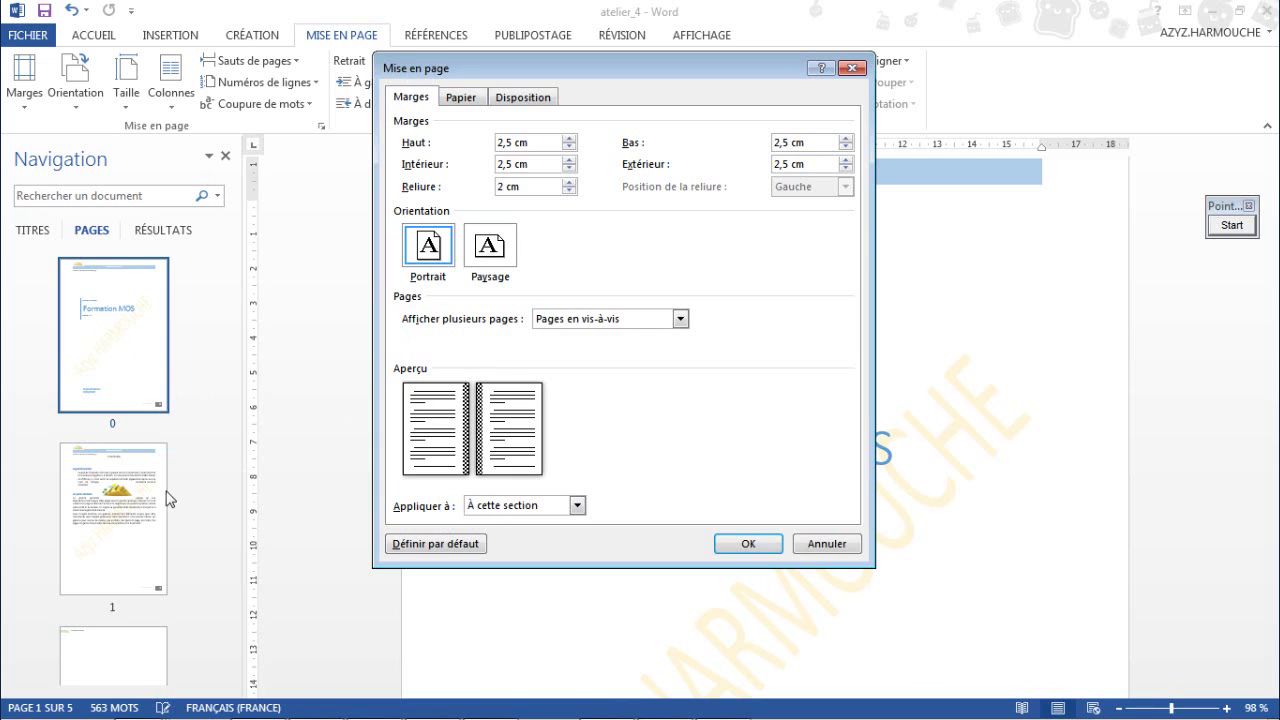
left_click(520, 507)
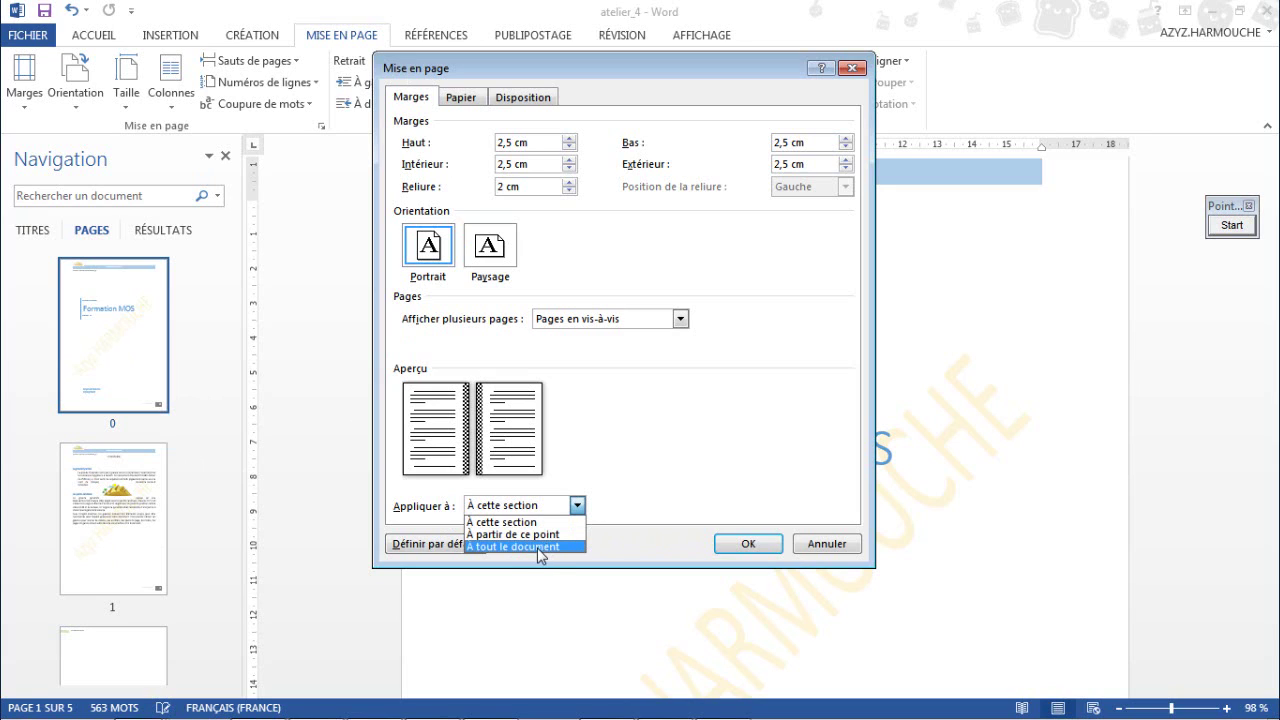
Set Appliquer à to À cette section and confirm the page setup with OK
left_click(520, 547)
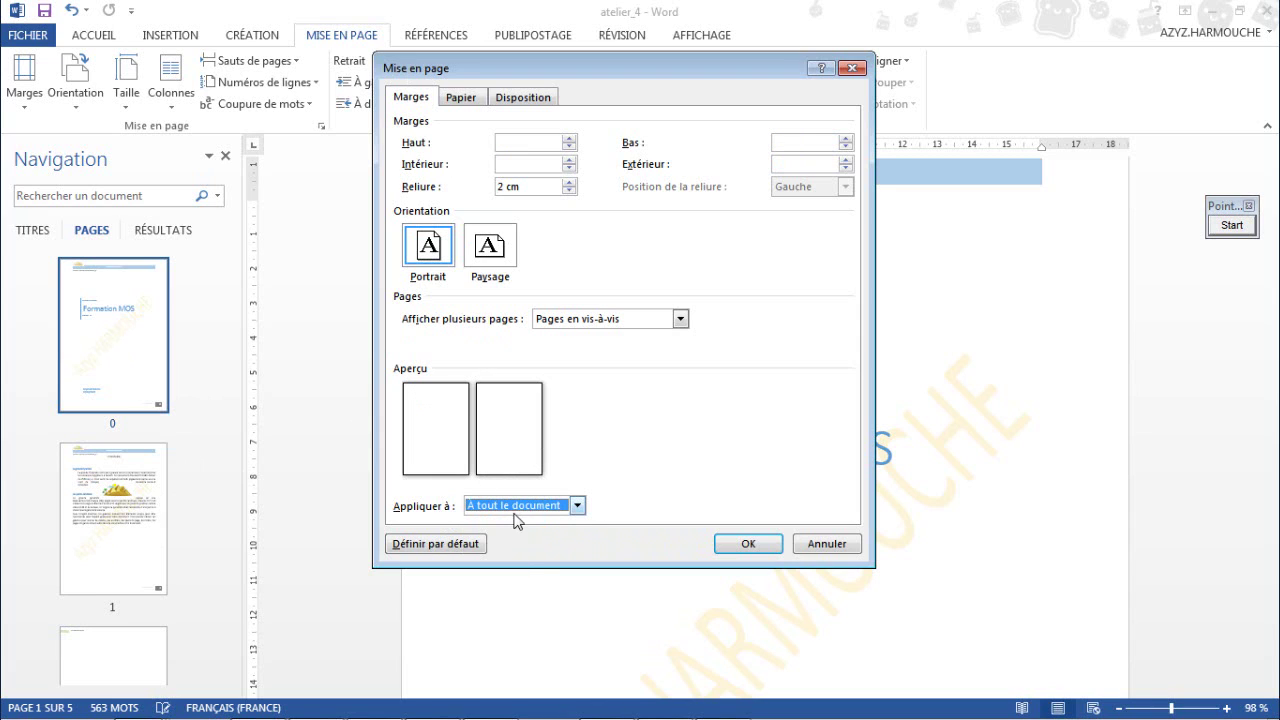
left_click(514, 508)
left_click(518, 522)
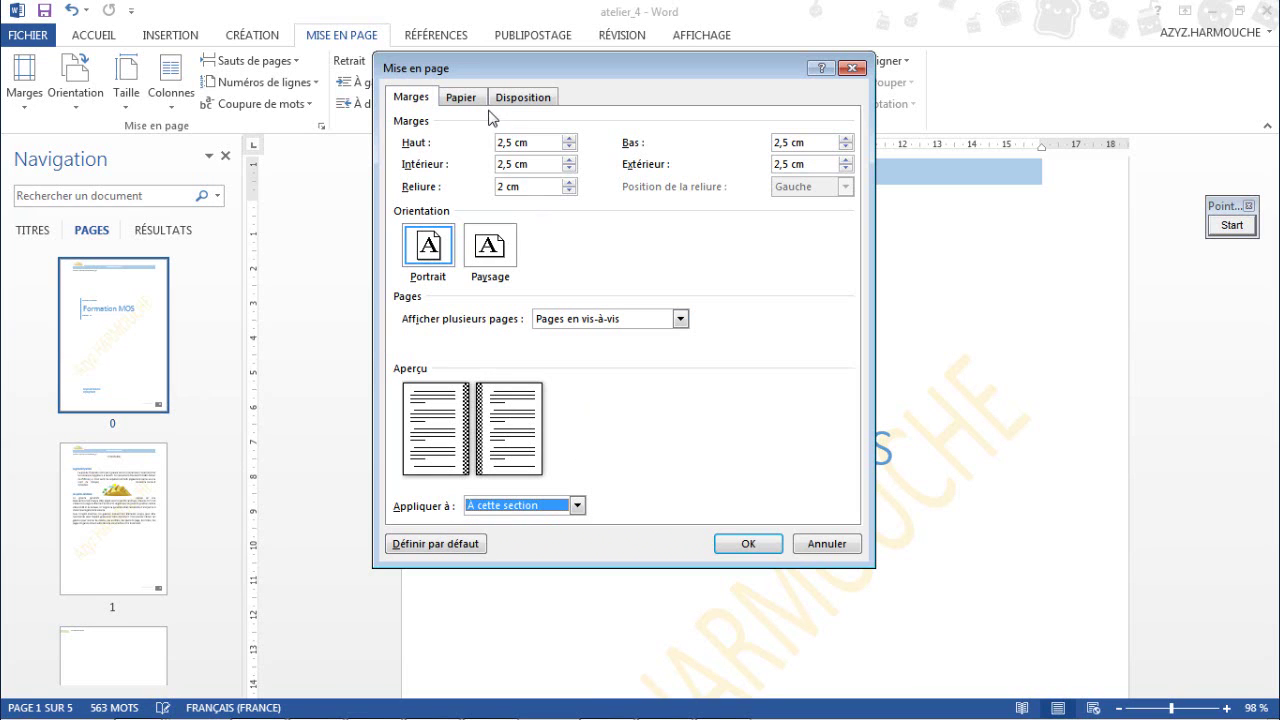
left_click(746, 546)
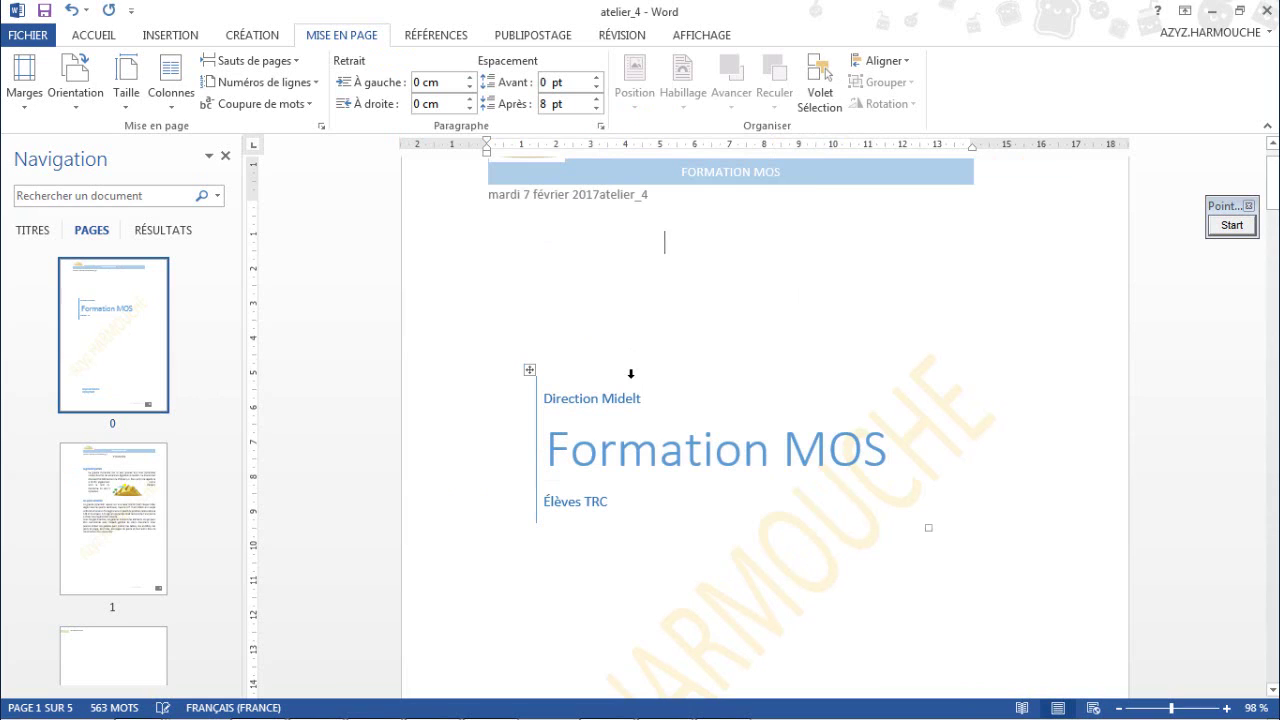
scroll(630, 374, "up", 1)
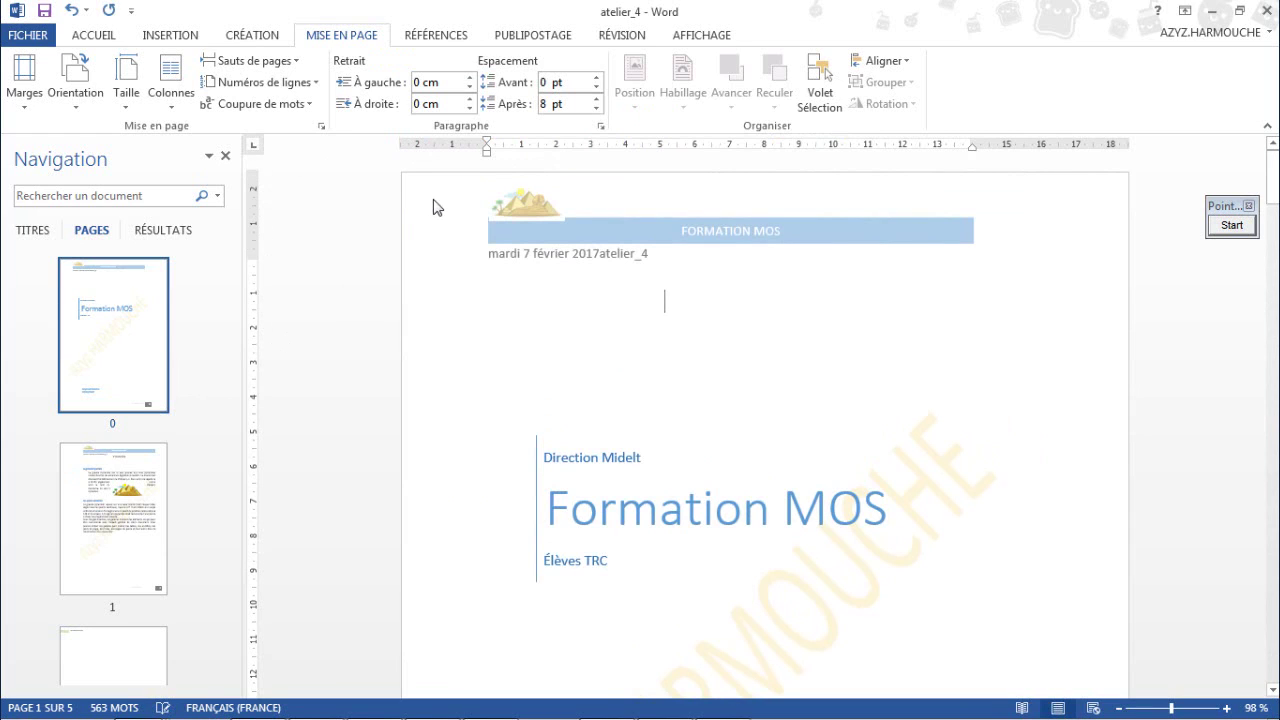
Reopen Mise en page from the ruler and cancel it without applying changes
left_click(695, 38)
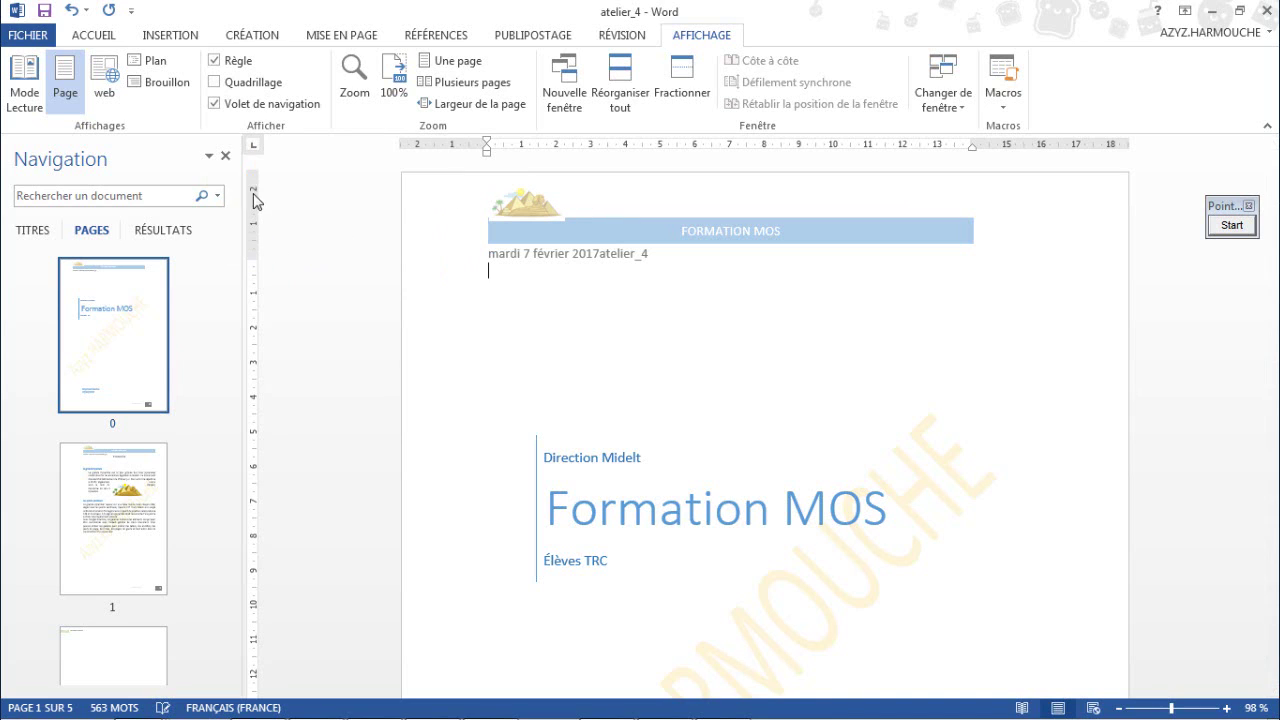
double_click(254, 258)
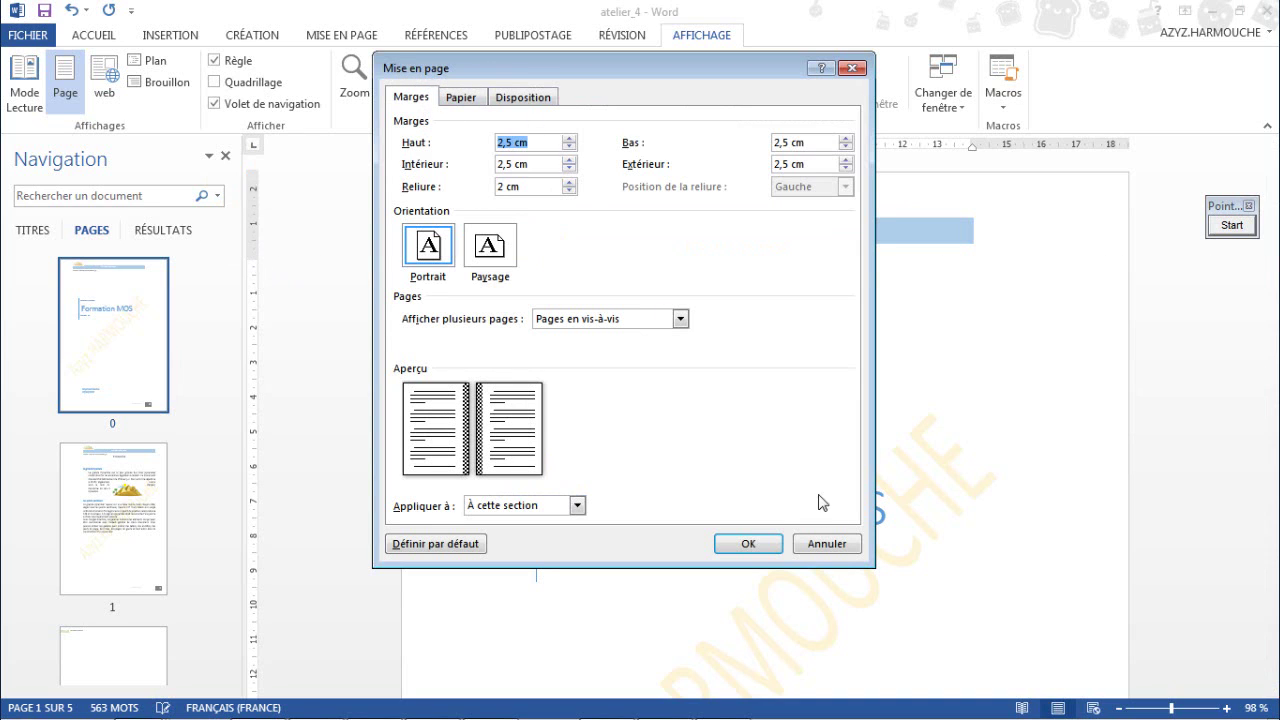
left_click(817, 545)
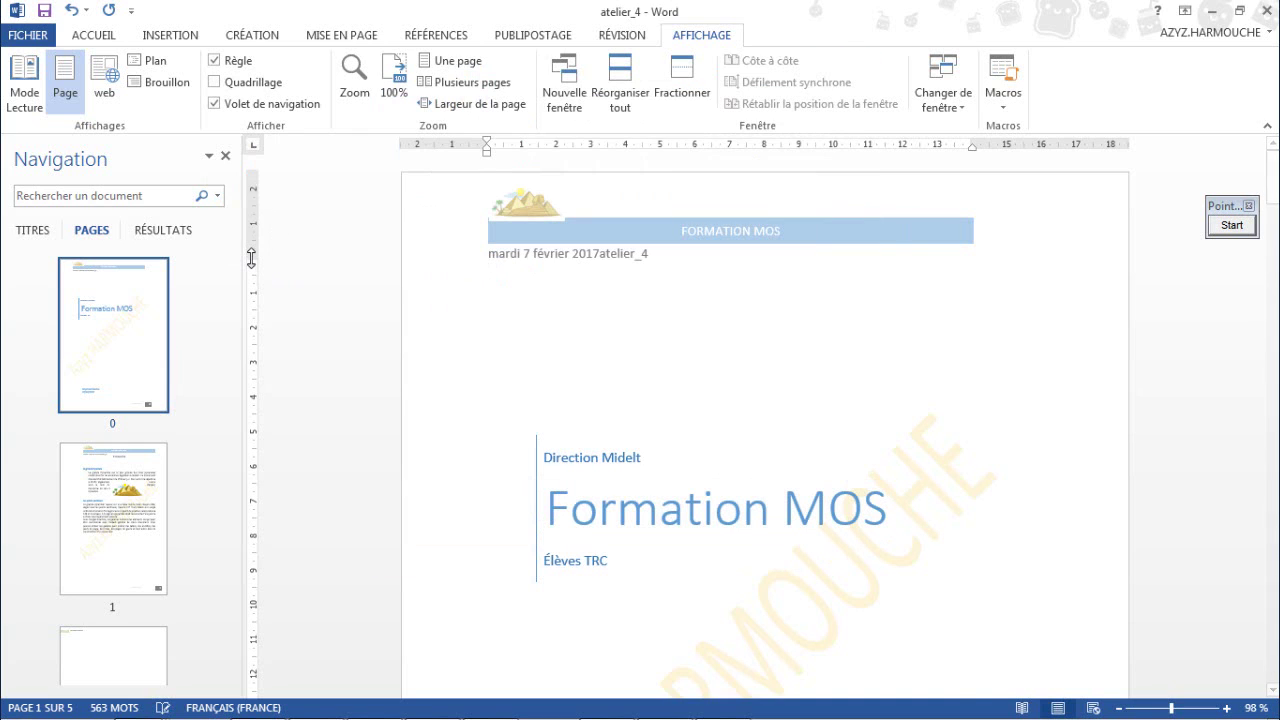
left_click(251, 258)
Drag the ruler's left margin marker leftward and the right marker rightward to widen the text
left_click_drag(251, 258, 248, 266)
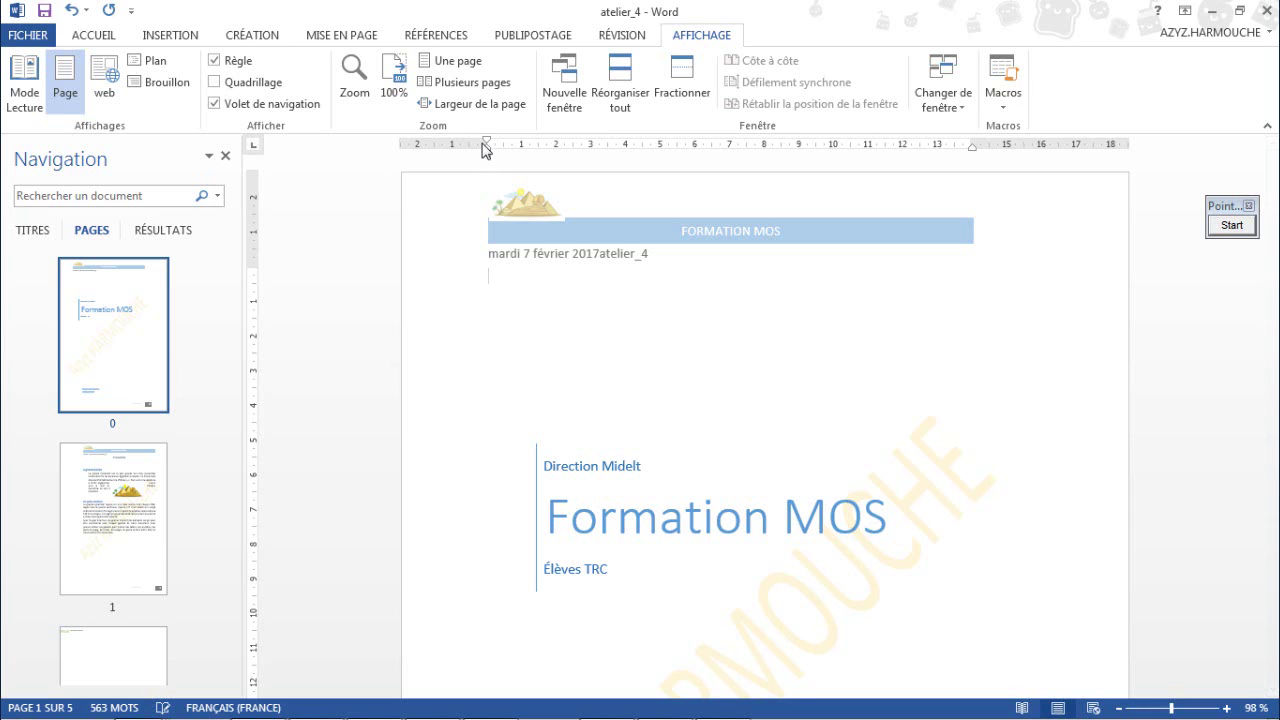
left_click_drag(484, 145, 460, 146)
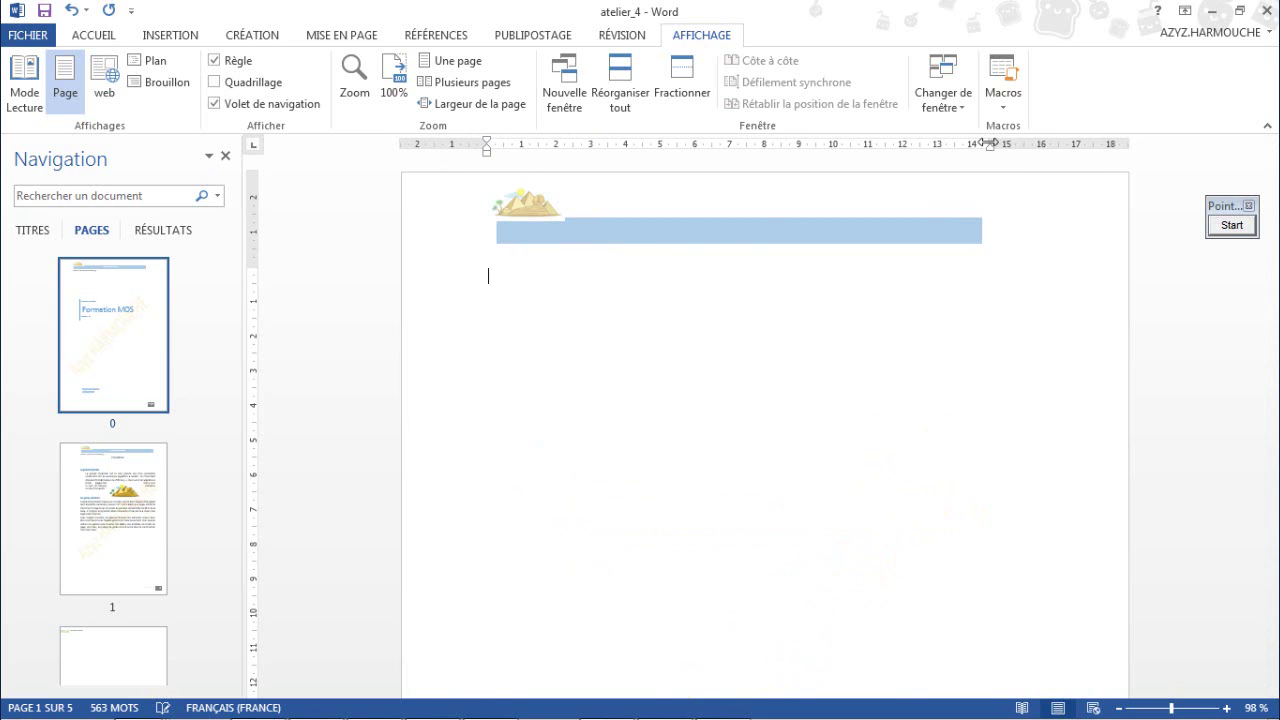
left_click_drag(990, 143, 1008, 143)
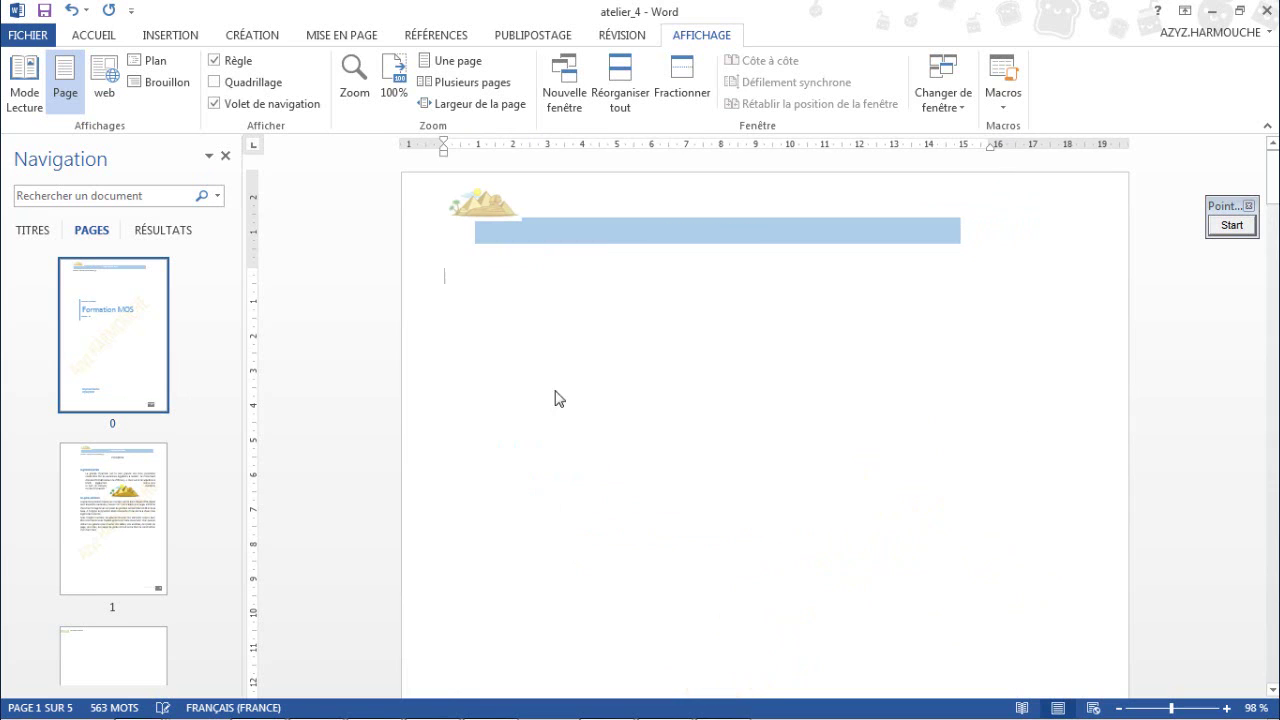
scroll(530, 428, "down", 5)
scroll(530, 428, "up", 3)
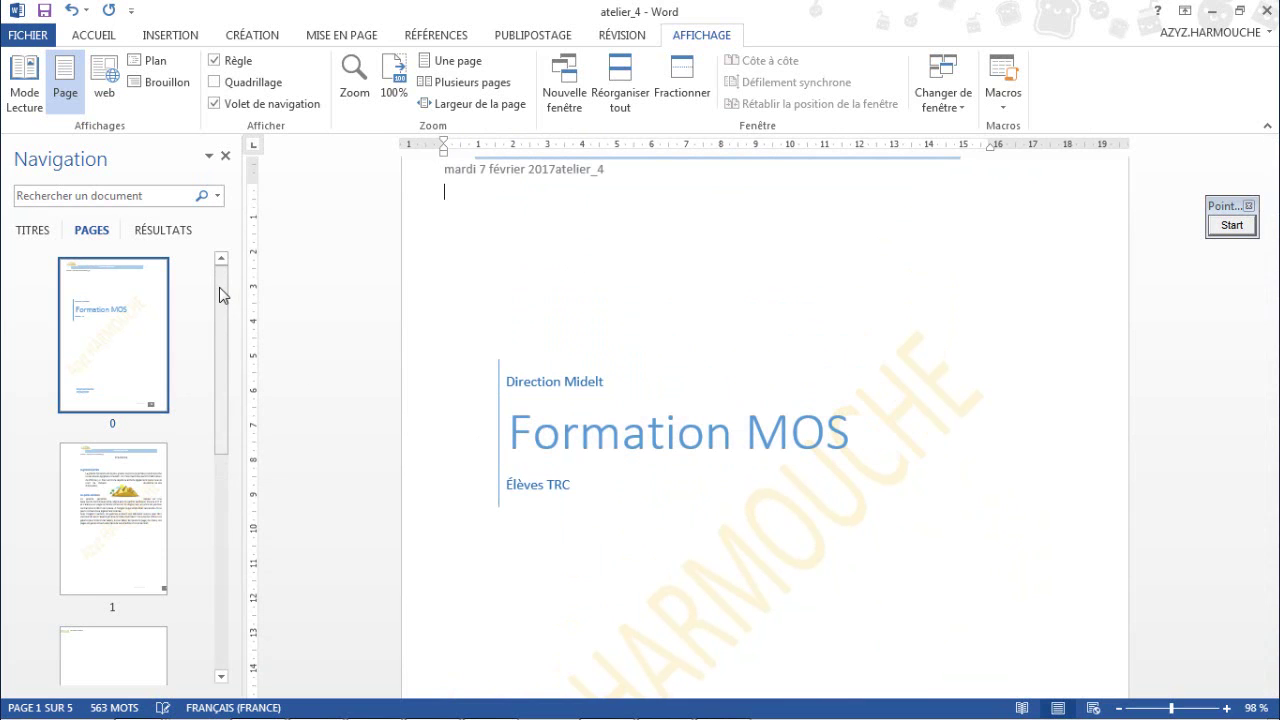
Jump to the page 2 Tâches à réaliser list via the Navigation pane
left_click_drag(220, 289, 220, 535)
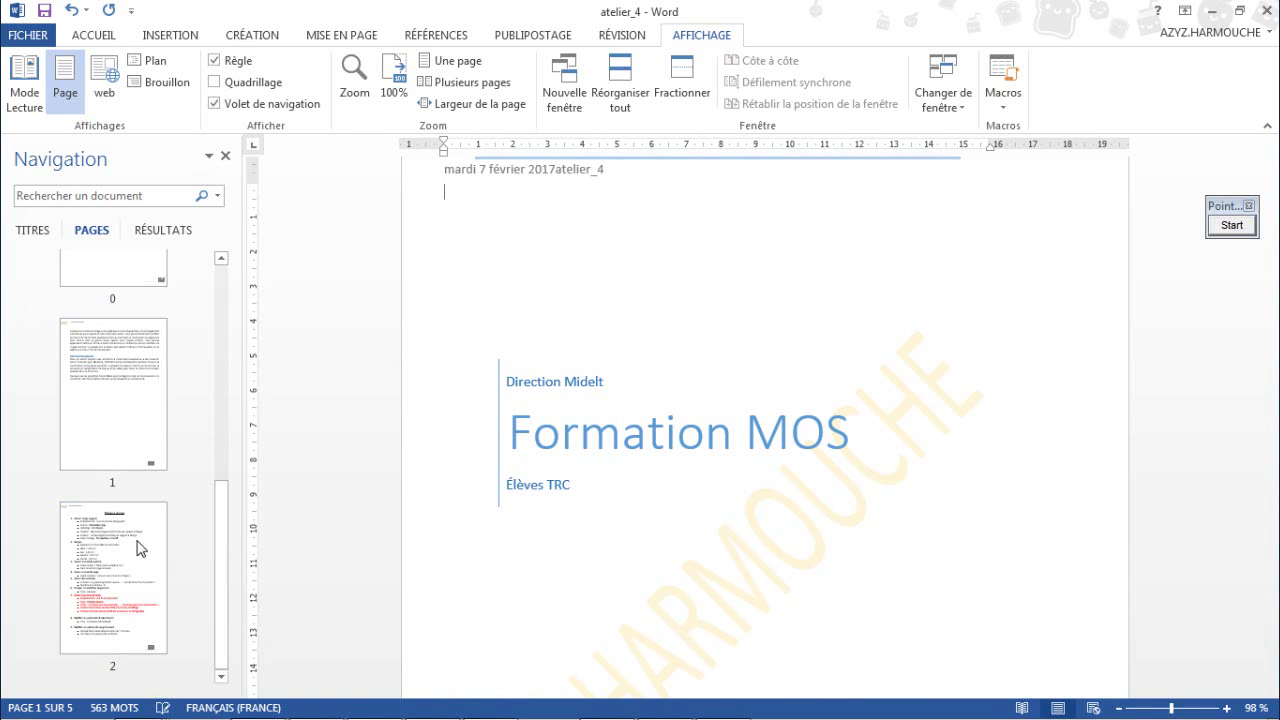
left_click(136, 552)
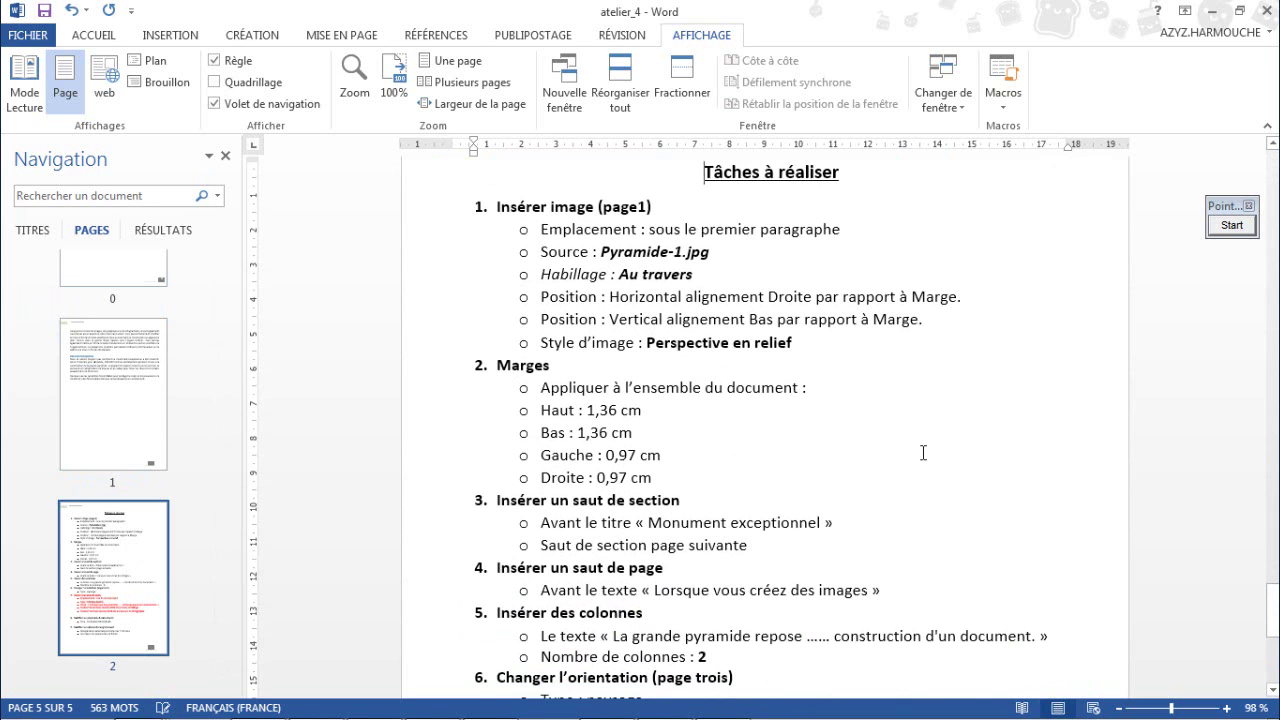
scroll(909, 456, "up", 1)
scroll(909, 456, "up", 2)
scroll(903, 463, "up", 1)
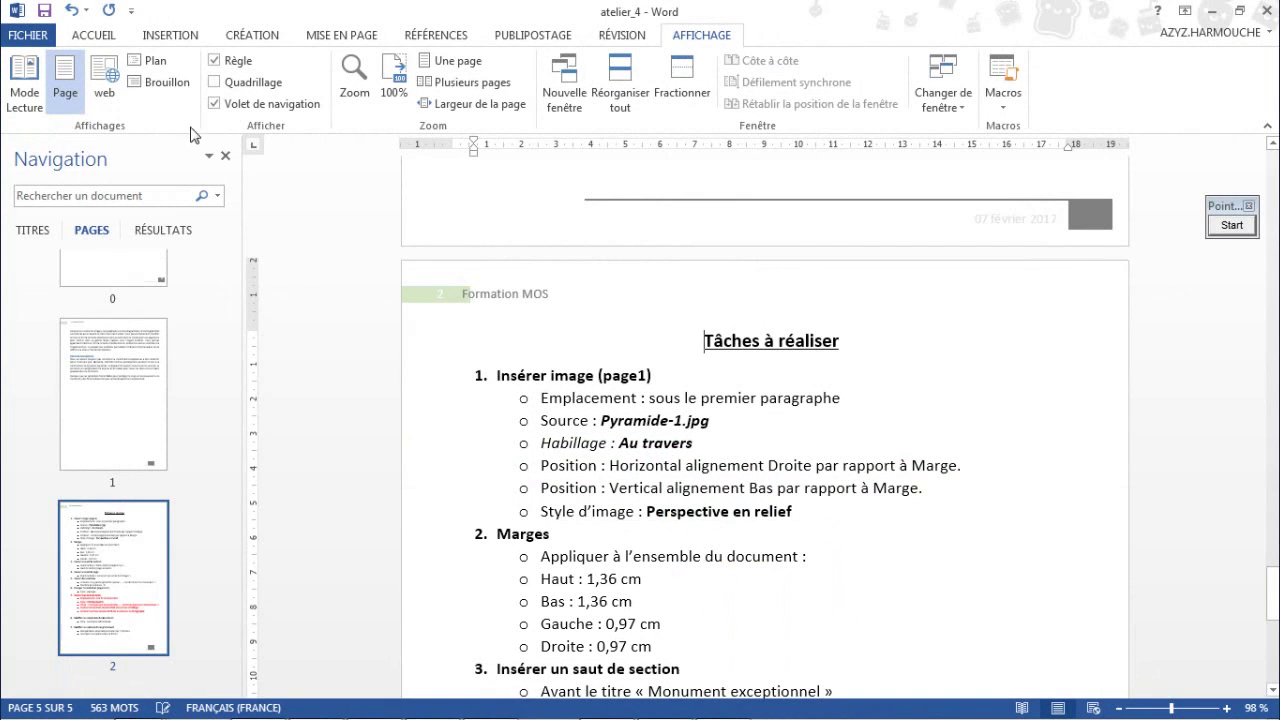
Open Marges personnalisées from the MISE EN PAGE tab's Marges menu
left_click(346, 38)
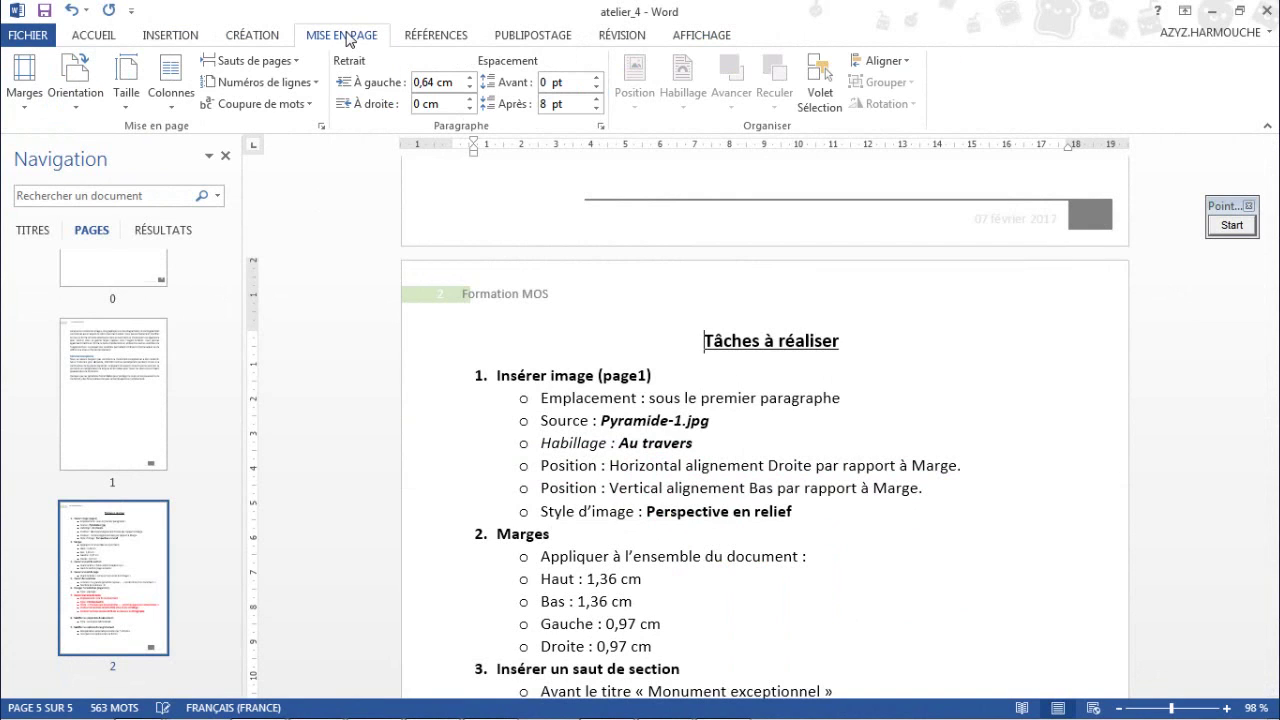
left_click(27, 110)
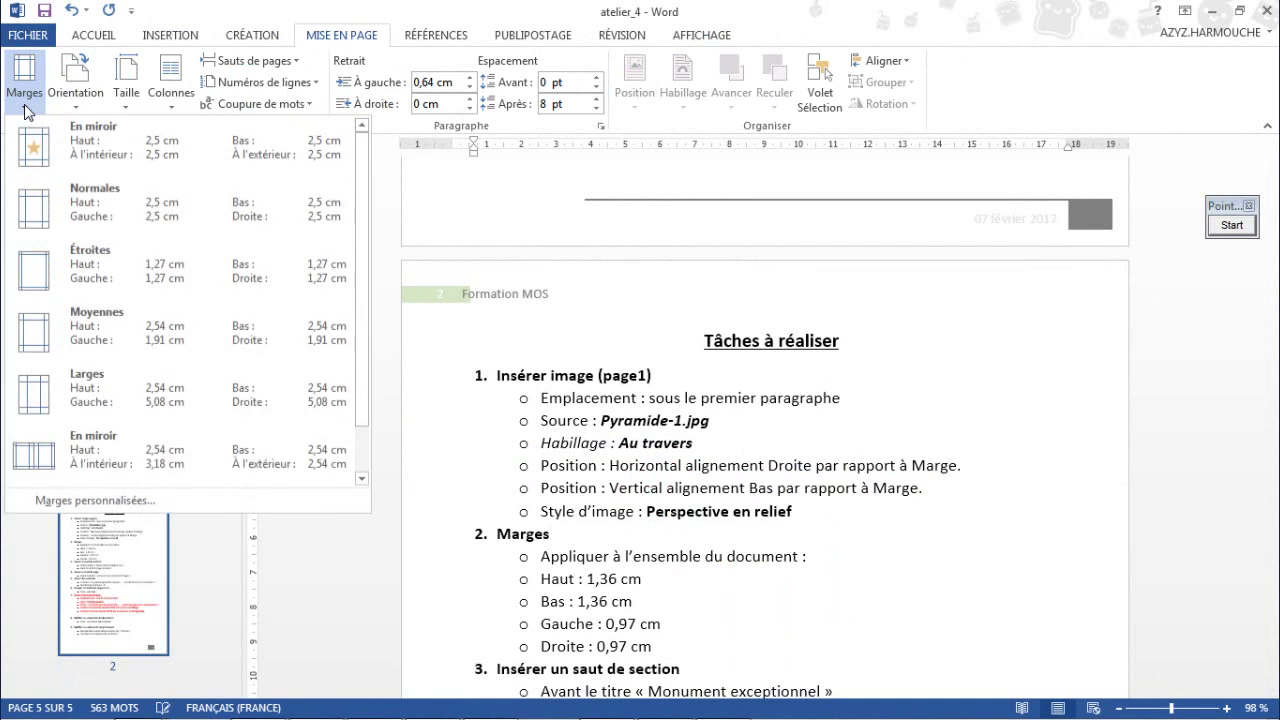
left_click(112, 508)
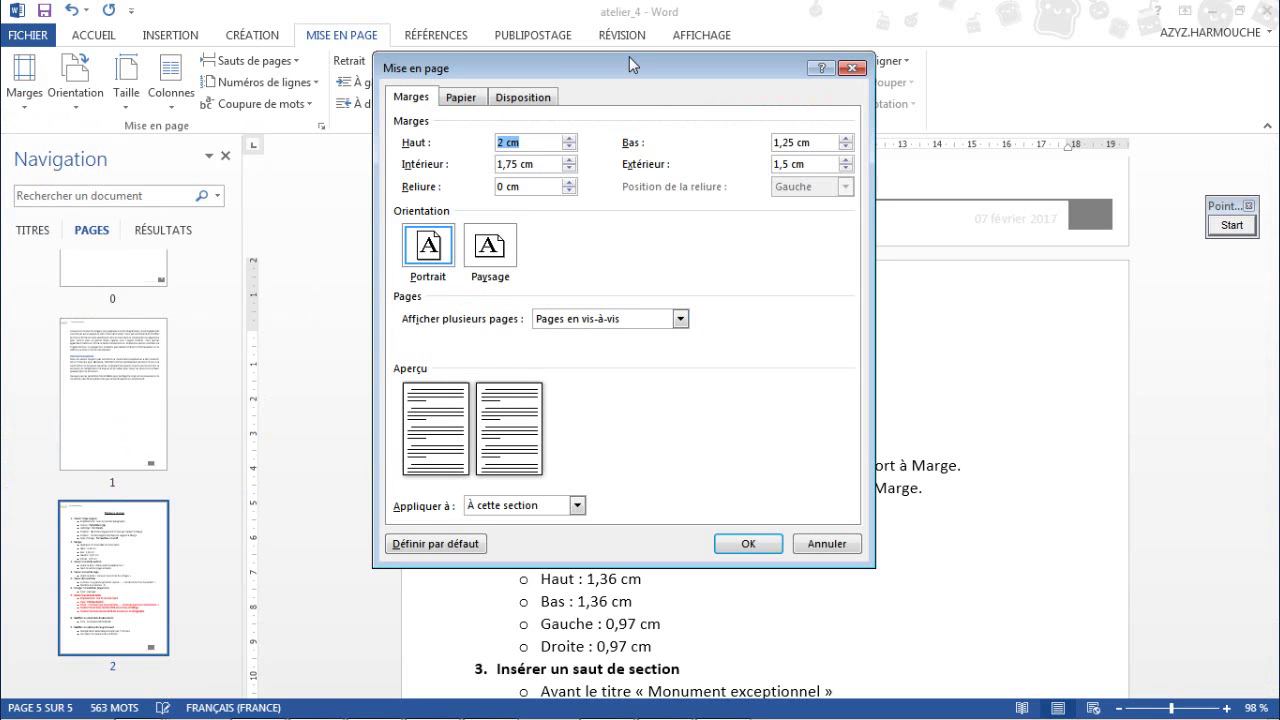
left_click_drag(630, 64, 559, 40)
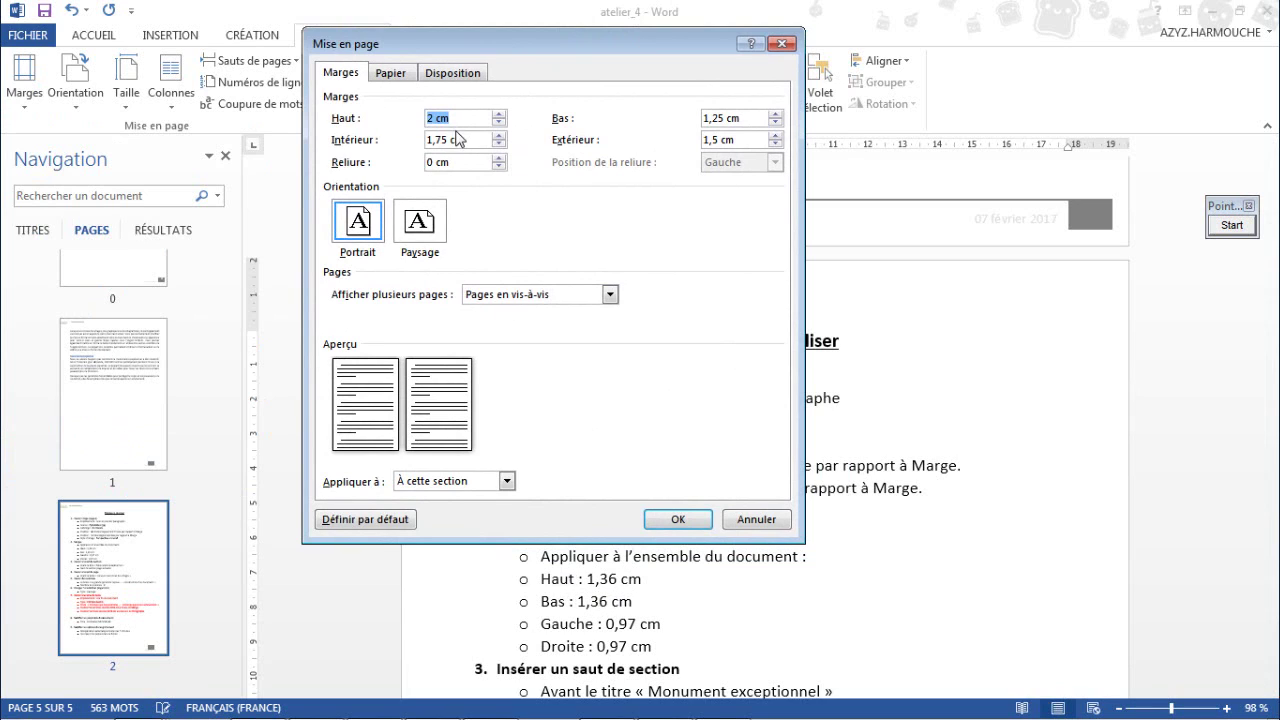
Set the Haut and Bas margins to 1,36 cm
left_click(499, 122)
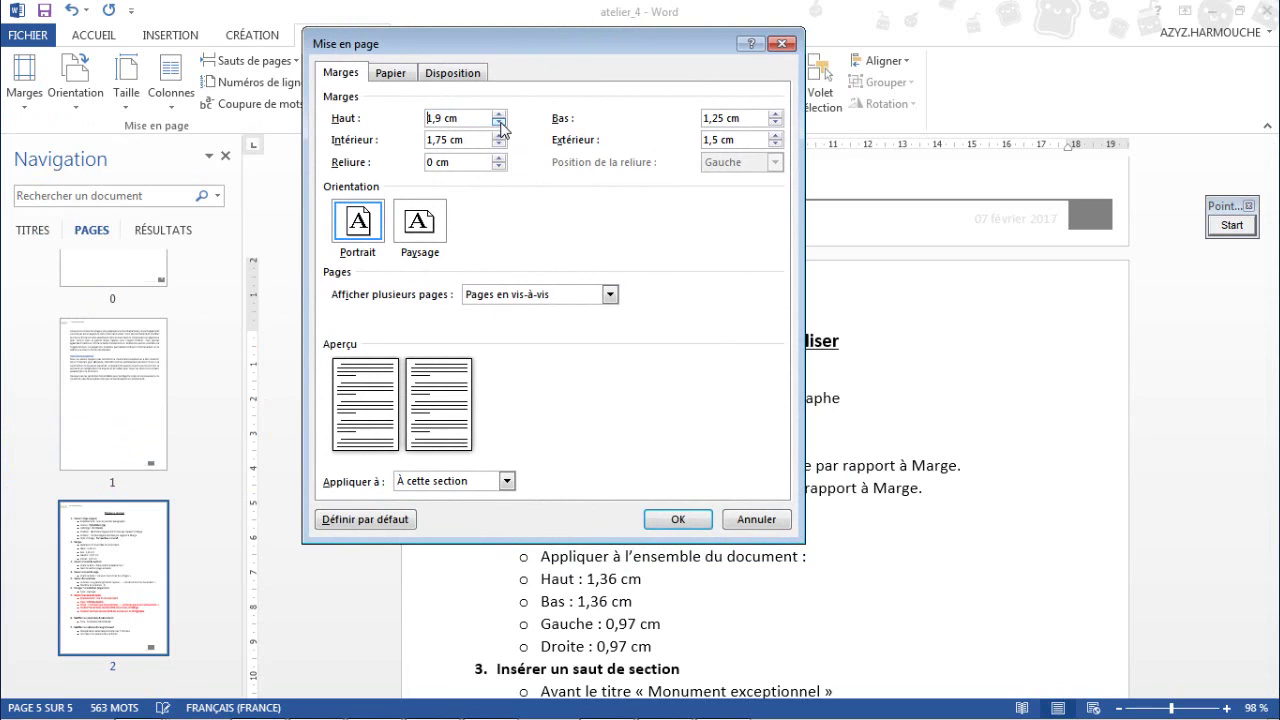
left_click(499, 122)
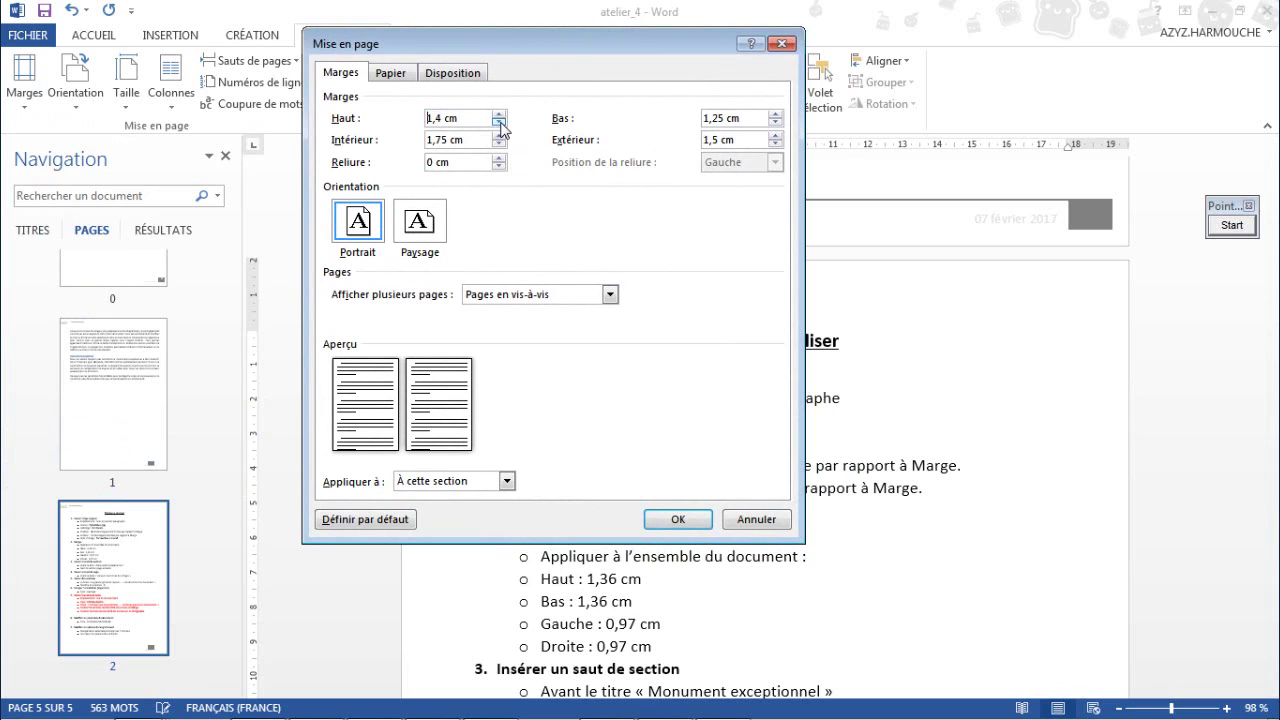
left_click(499, 122)
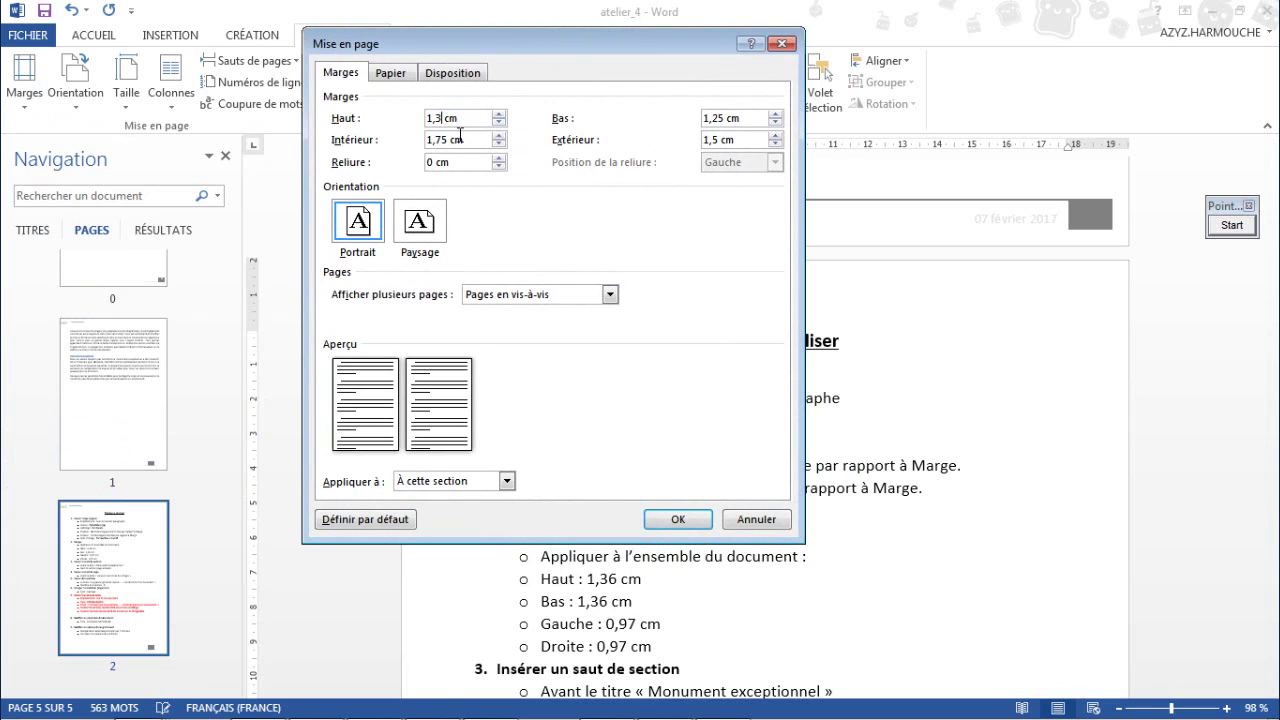
type("6")
left_click_drag(444, 118, 424, 118)
left_click_drag(718, 118, 697, 118)
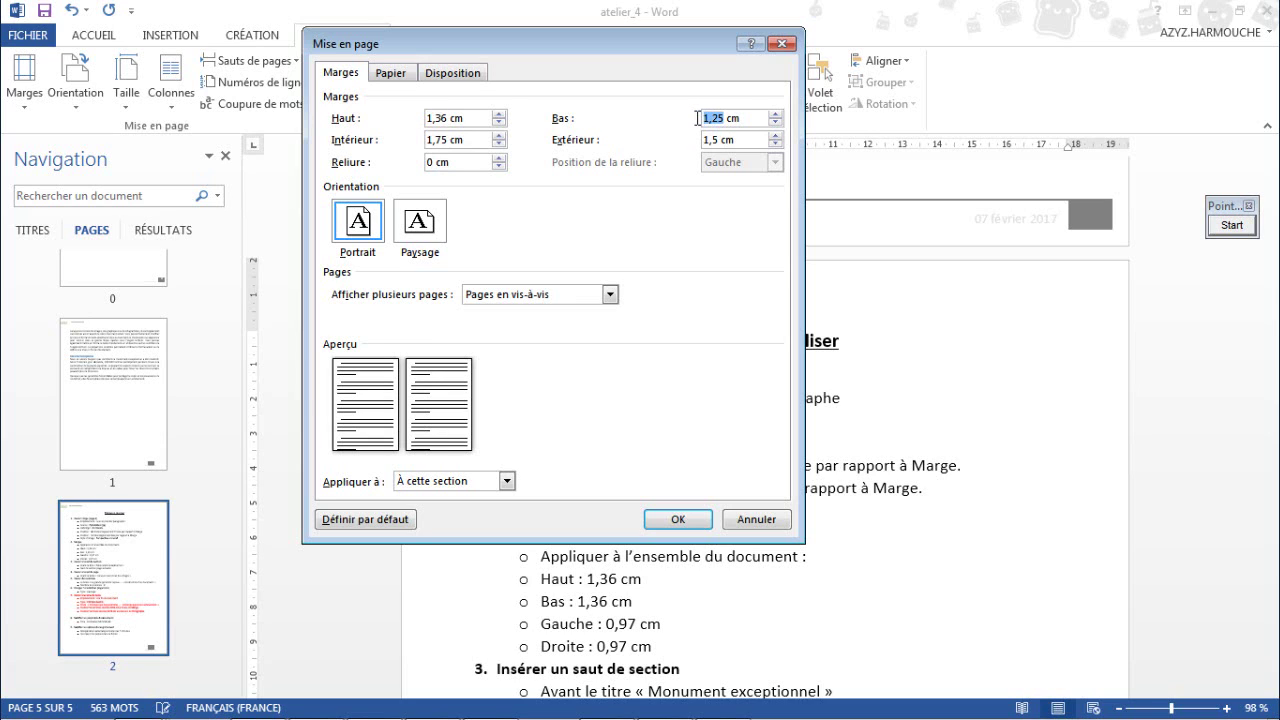
type("1,36")
Set the Intérieur and Extérieur margins to 0,97 cm
left_click(498, 145)
left_click(498, 145)
left_click(498, 145)
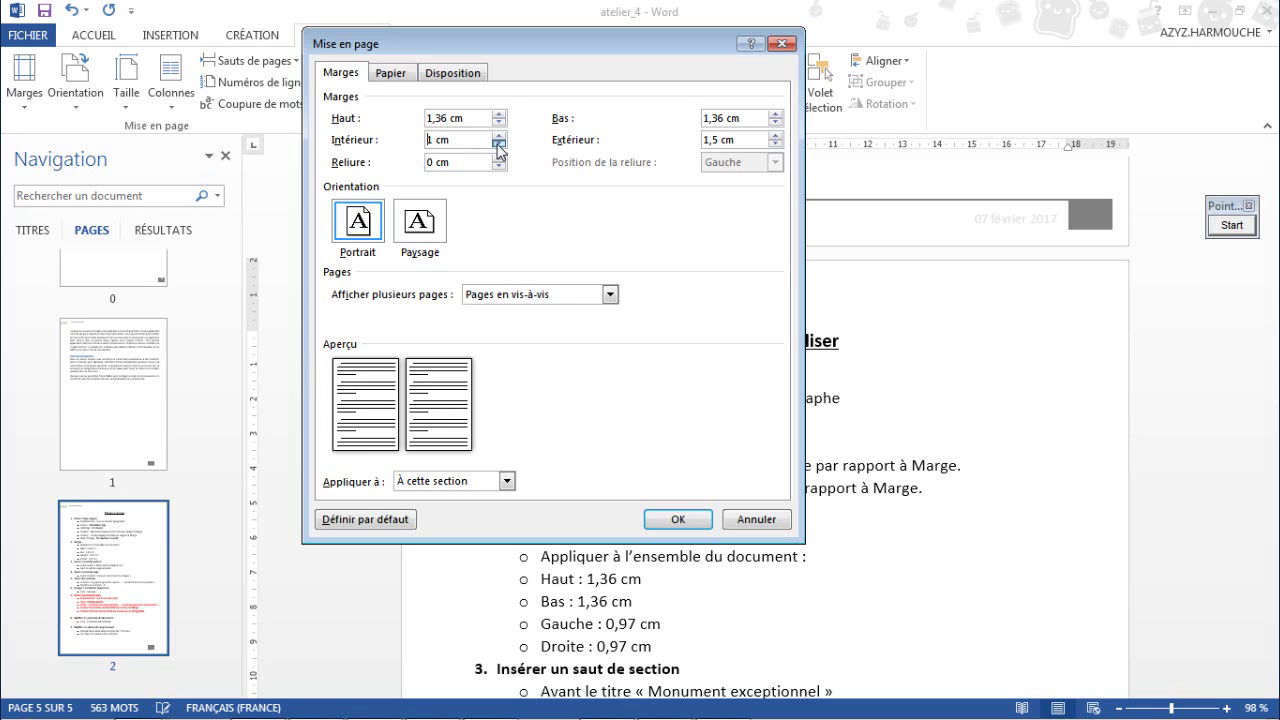
left_click(498, 145)
type("7")
left_click_drag(451, 140, 426, 141)
key("ctrl+c")
left_click_drag(719, 140, 690, 141)
key("ctrl+v")
Choose Normal for multiple pages, apply to À tout le document, and confirm with OK
left_click(546, 296)
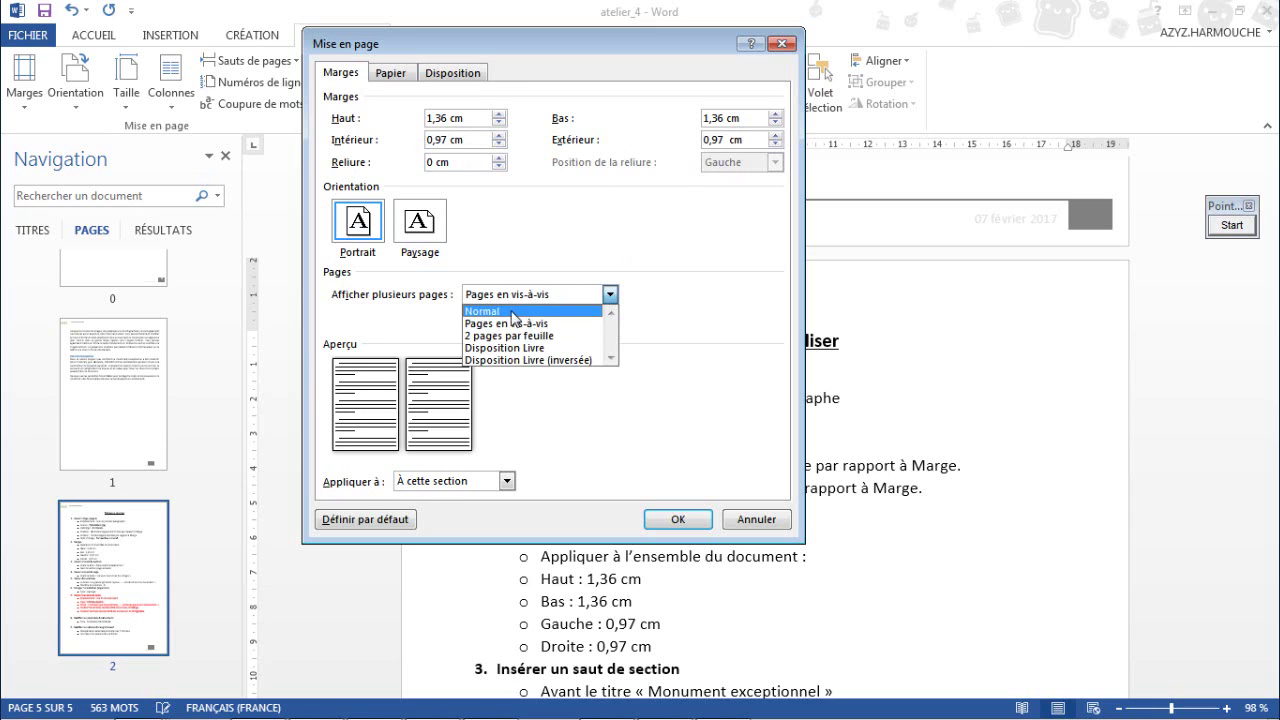
left_click(514, 309)
left_click(436, 160)
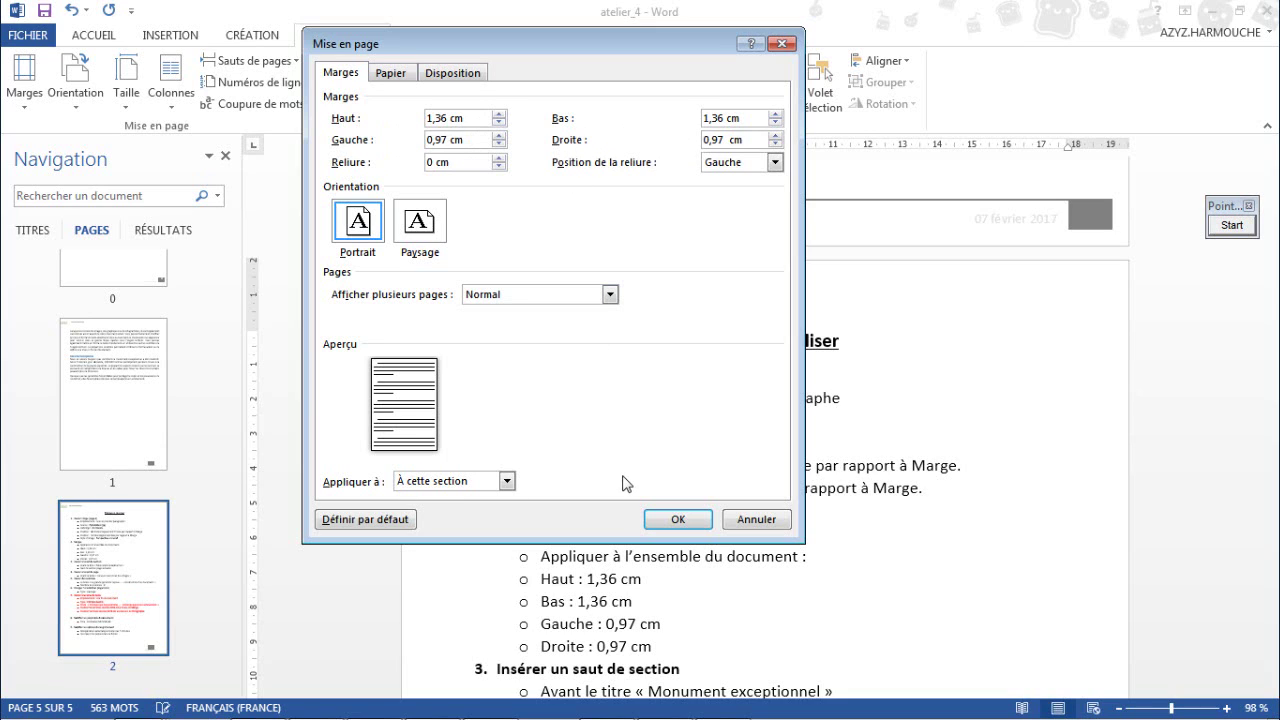
left_click(455, 482)
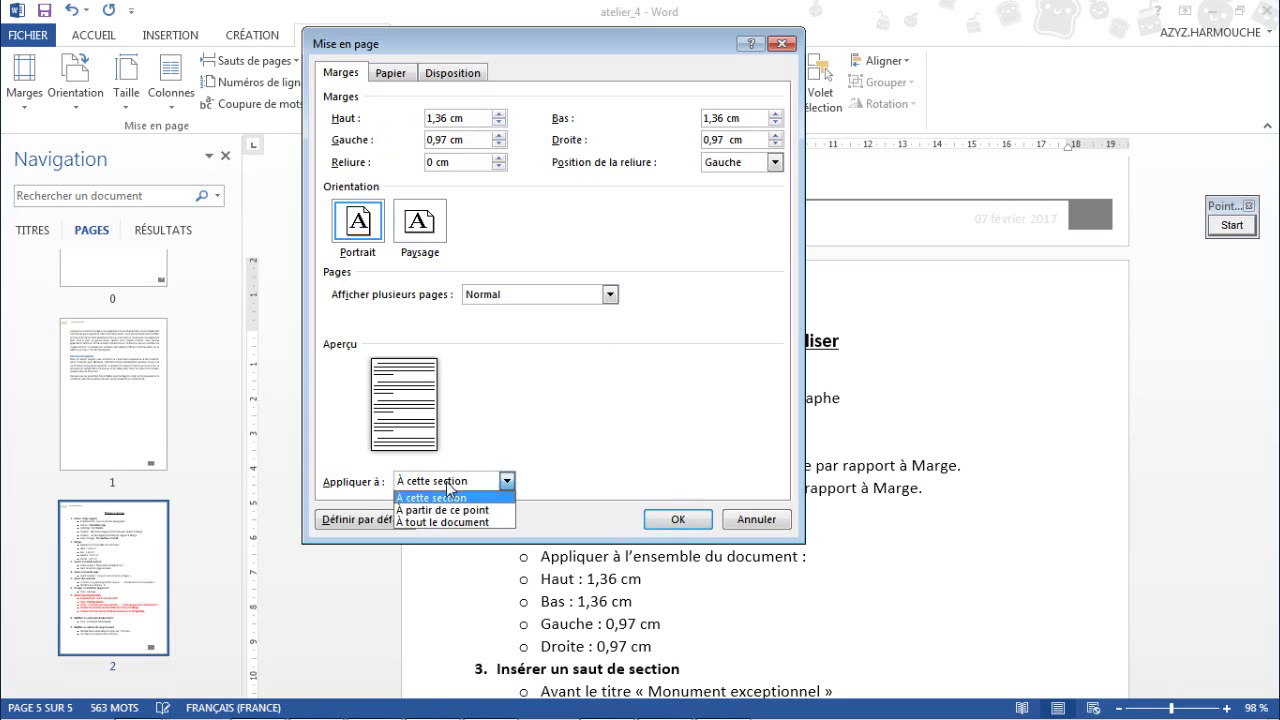
left_click(444, 522)
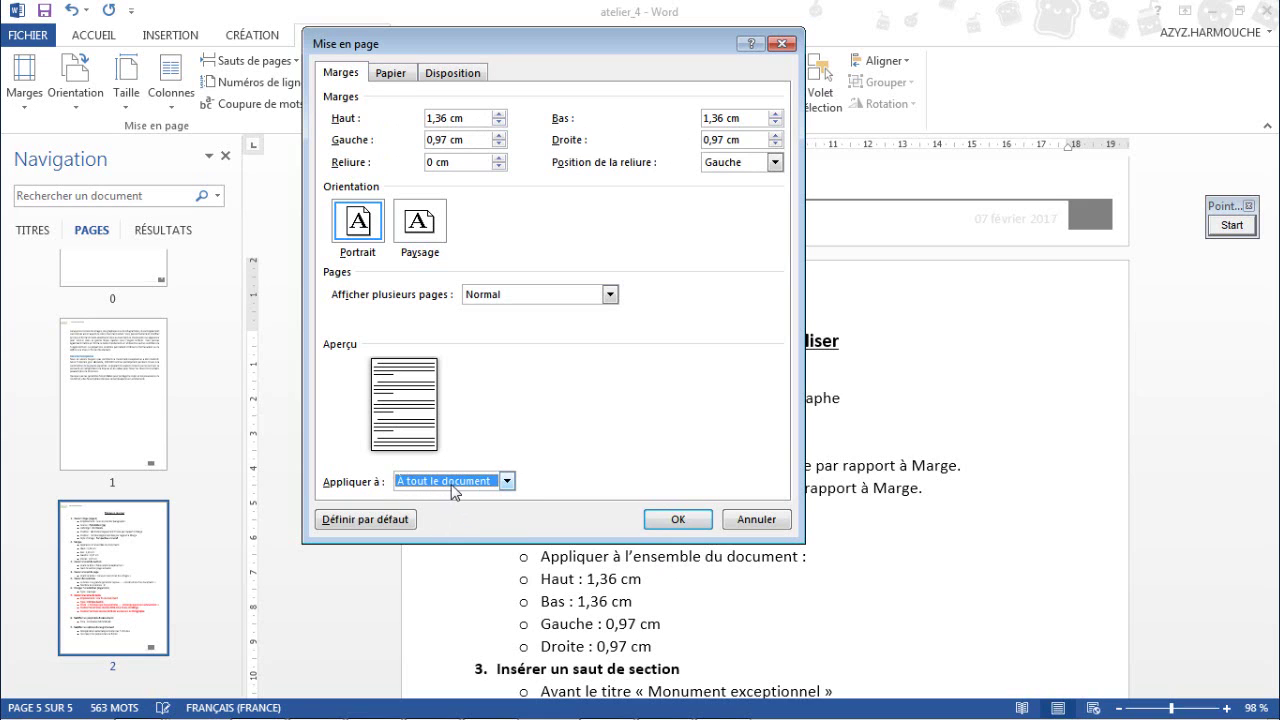
left_click(675, 521)
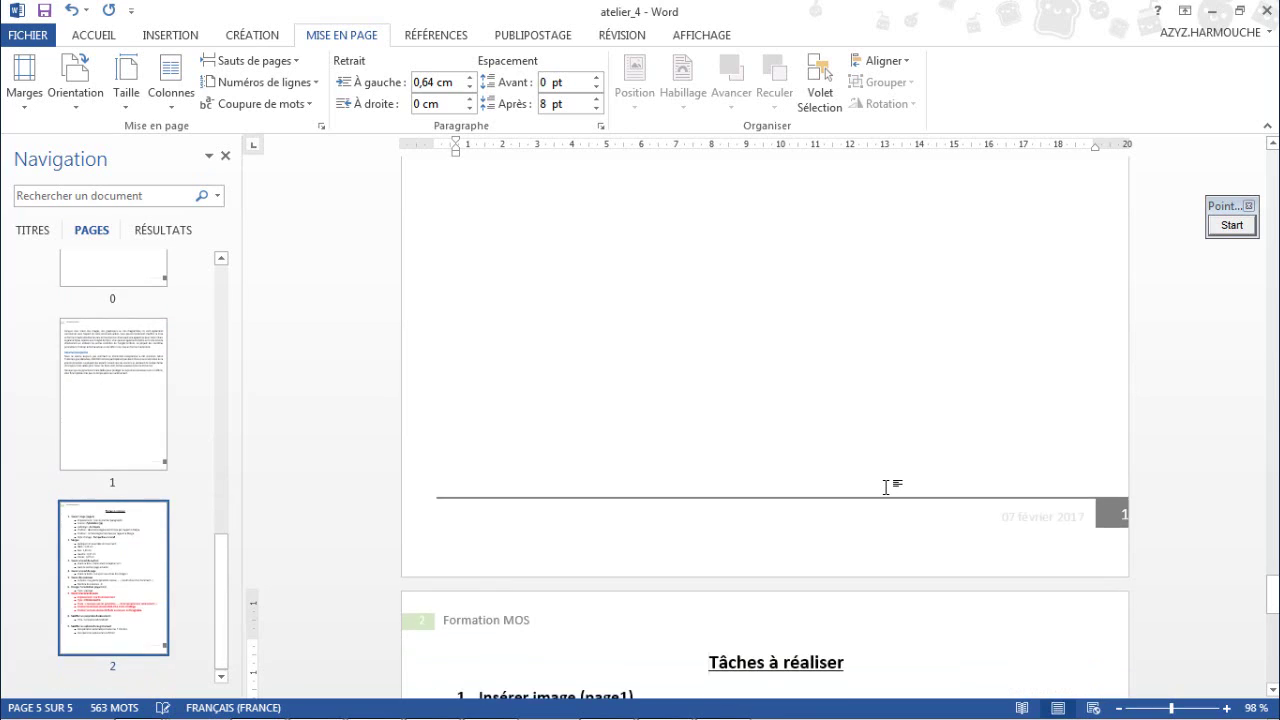